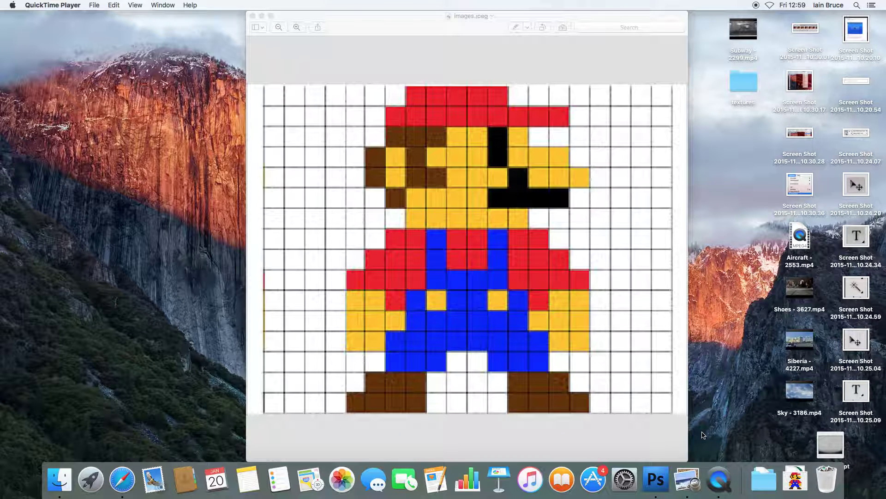
# Switch to Photoshop and start a new document based on the Custom preset
pyautogui.click(664, 484)
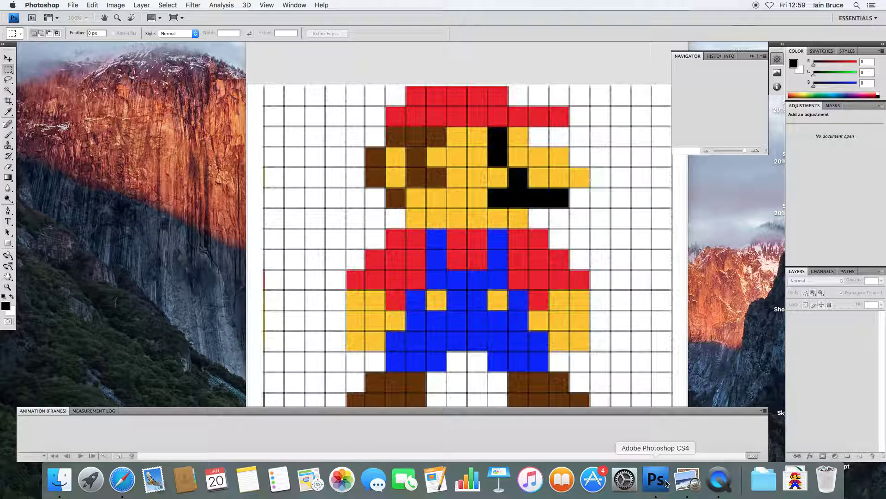
pyautogui.click(75, 6)
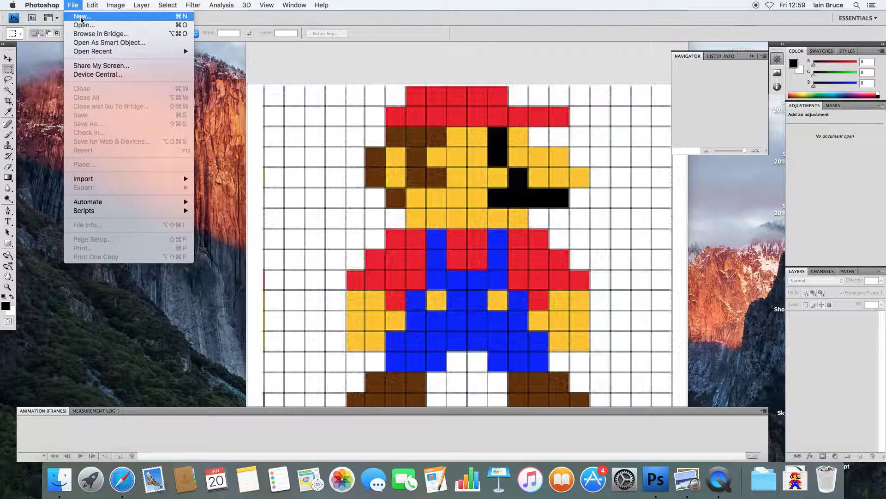
pyautogui.click(81, 17)
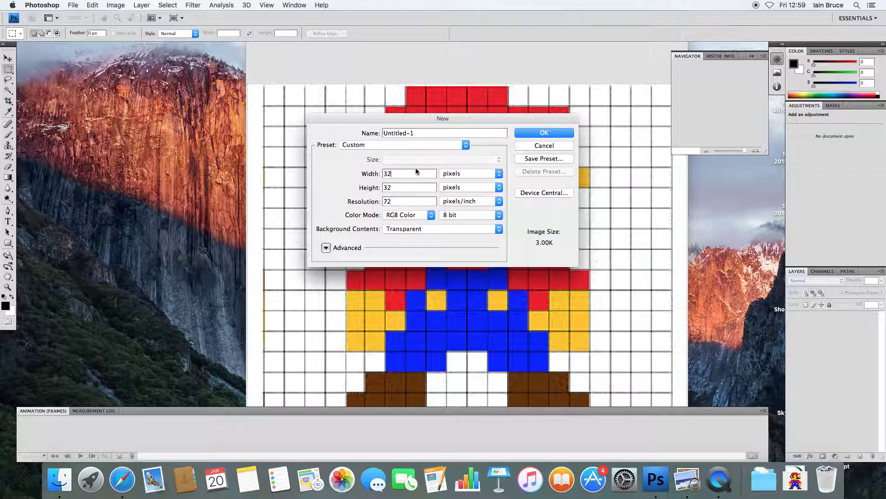
pyautogui.click(418, 144)
pyautogui.click(413, 129)
pyautogui.click(417, 145)
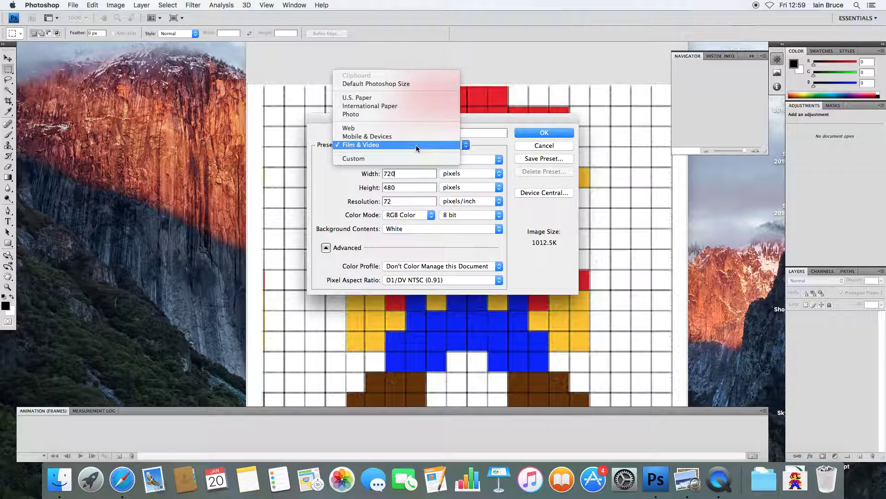
pyautogui.click(416, 157)
# Set the new document's width and height to 32 pixels each
pyautogui.moveTo(401, 176); pyautogui.dragTo(344, 174)
pyautogui.write('32')
pyautogui.press('Tab')
pyautogui.write('32')
pyautogui.click(475, 177)
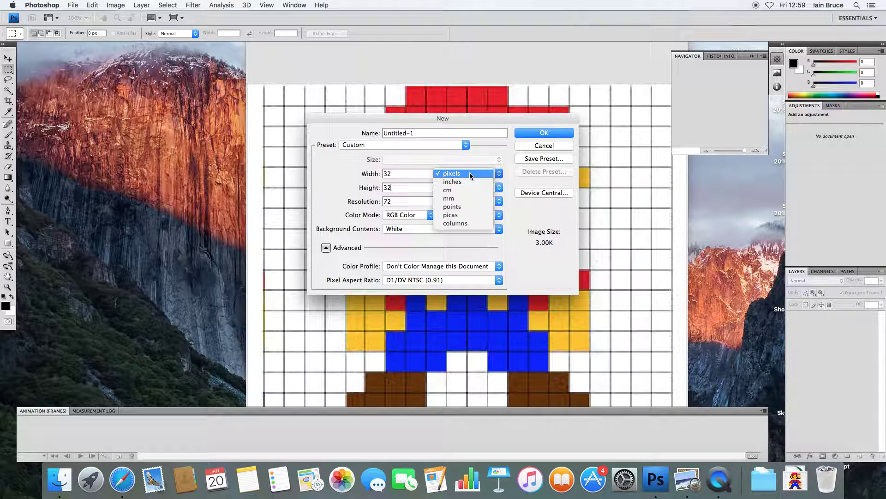
pyautogui.click(468, 176)
pyautogui.click(469, 187)
pyautogui.click(469, 189)
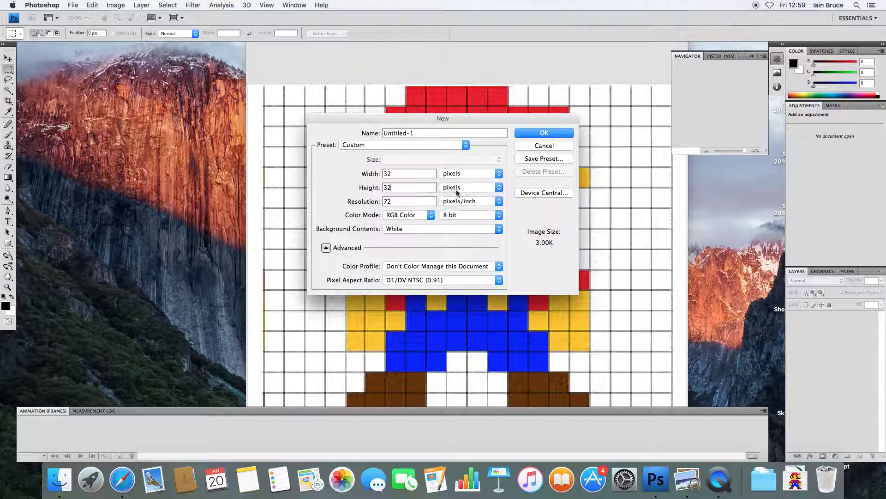
# Set the background contents to Transparent, create the document and dismiss the pixel aspect ratio notice
pyautogui.click(386, 200)
pyautogui.click(451, 228)
pyautogui.click(450, 230)
pyautogui.click(451, 231)
pyautogui.click(450, 251)
pyautogui.click(542, 133)
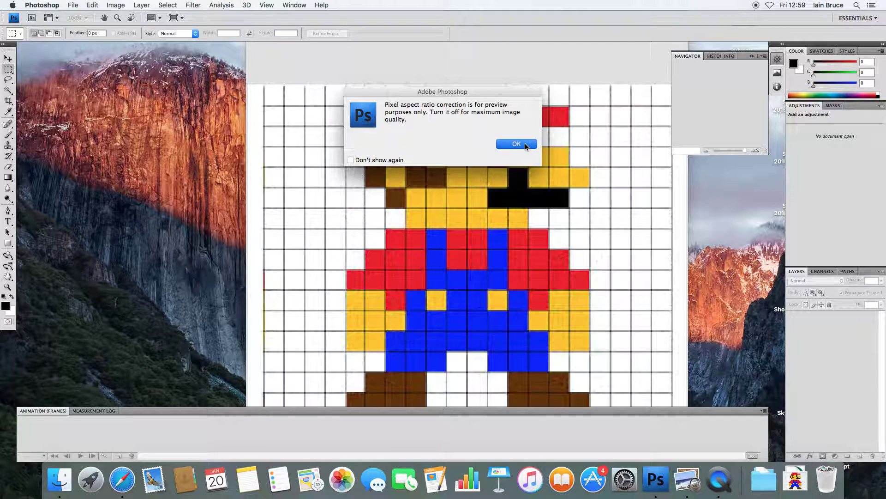
pyautogui.click(522, 143)
# Put away the Mario reference image and enlarge the document window to fill the middle of the workspace
pyautogui.moveTo(55, 47); pyautogui.dragTo(273, 92)
pyautogui.rightClick(691, 490)
pyautogui.click(702, 442)
pyautogui.moveTo(271, 97); pyautogui.dragTo(447, 160)
pyautogui.moveTo(452, 196); pyautogui.dragTo(645, 334)
pyautogui.moveTo(531, 156); pyautogui.dragTo(288, 58)
pyautogui.moveTo(404, 233); pyautogui.dragTo(627, 372)
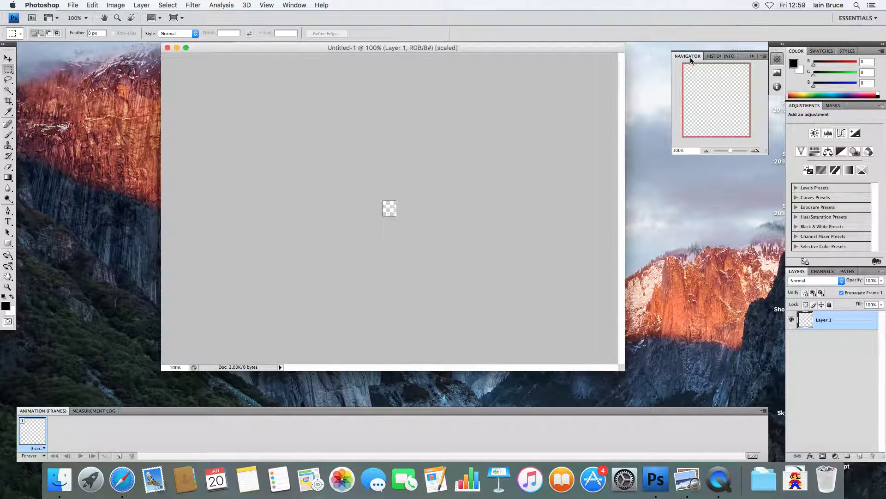
# Magnify the canvas to about 2000% with the Navigator
pyautogui.click(267, 4)
pyautogui.moveTo(291, 5)
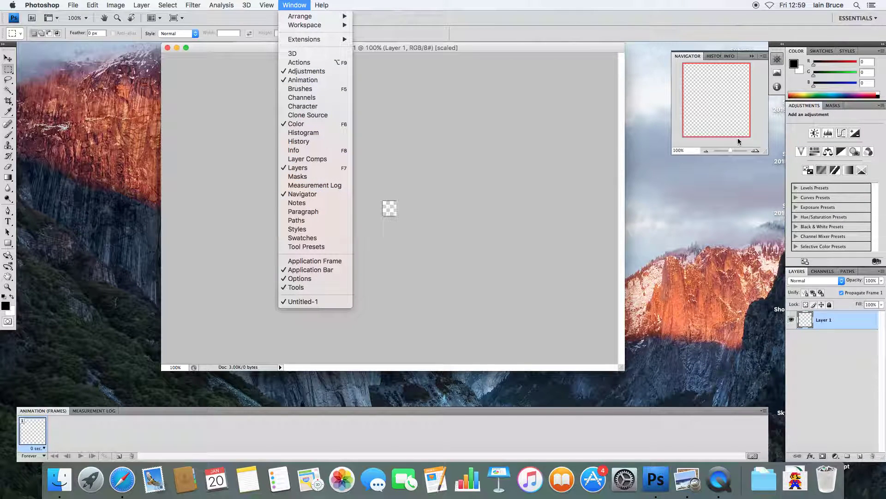
pyautogui.click(321, 194)
pyautogui.moveTo(732, 151); pyautogui.dragTo(745, 153)
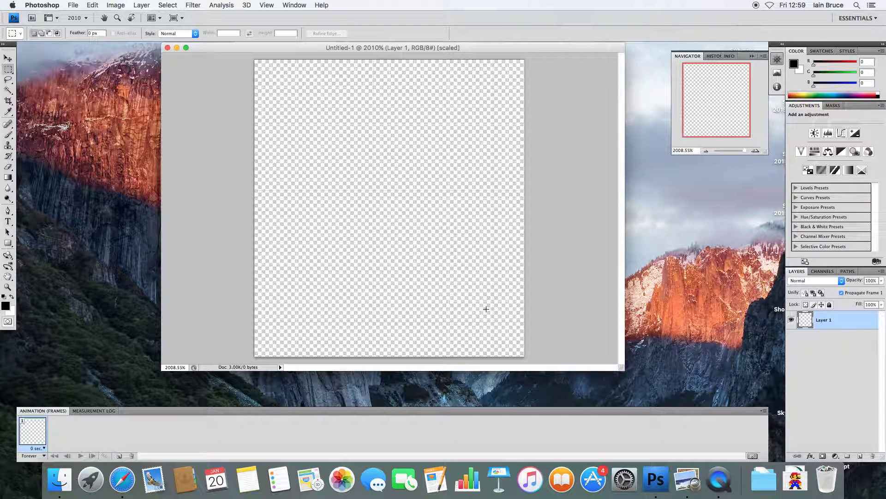
# In the Guides, Grid & Slices preferences, set a gridline every 1 pixel with 1 subdivision
pyautogui.click(42, 5)
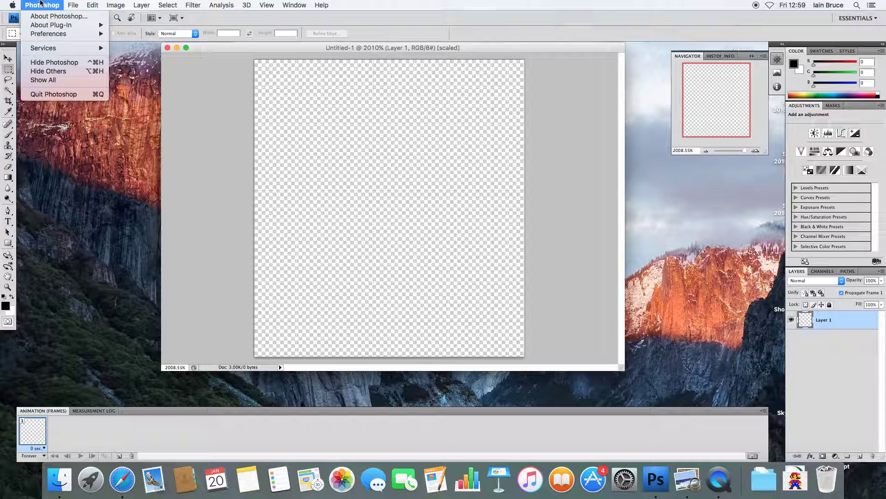
pyautogui.moveTo(54, 33)
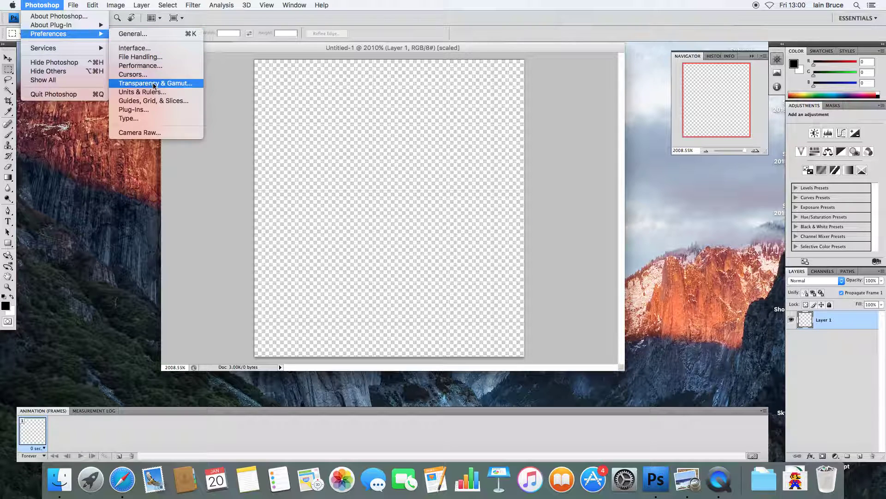
pyautogui.click(173, 104)
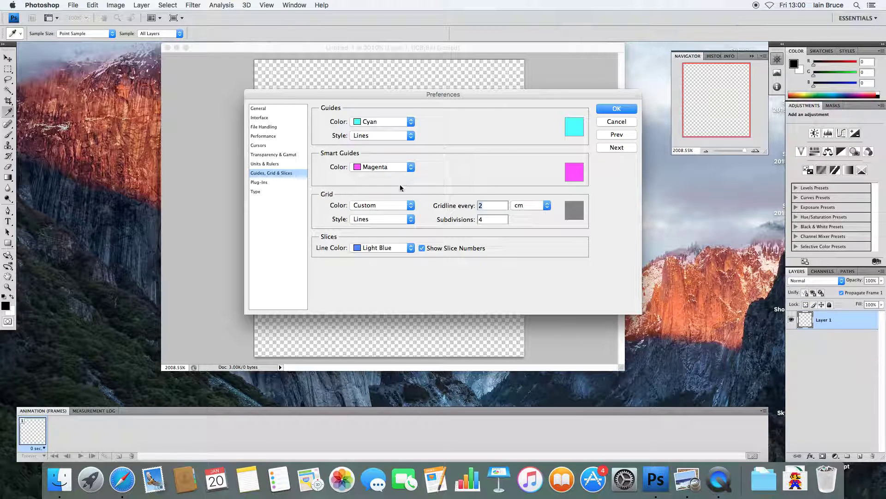
pyautogui.moveTo(490, 208); pyautogui.dragTo(467, 205)
pyautogui.write('1')
pyautogui.click(526, 205)
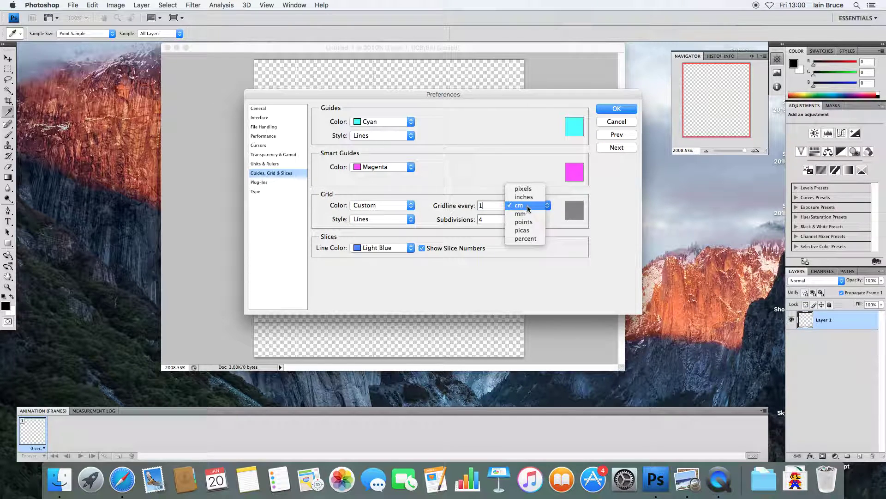
pyautogui.click(526, 189)
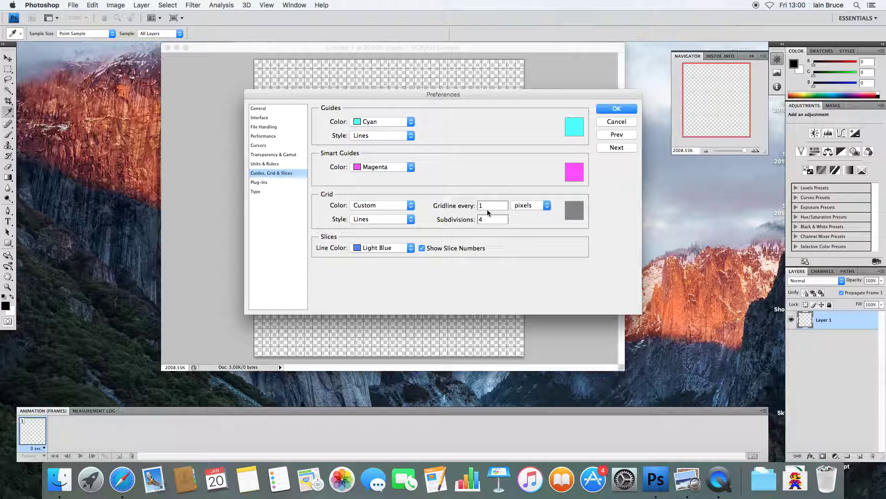
pyautogui.doubleClick(480, 220)
pyautogui.write('1')
# Set the grid color to Black and apply the preferences
pyautogui.click(391, 206)
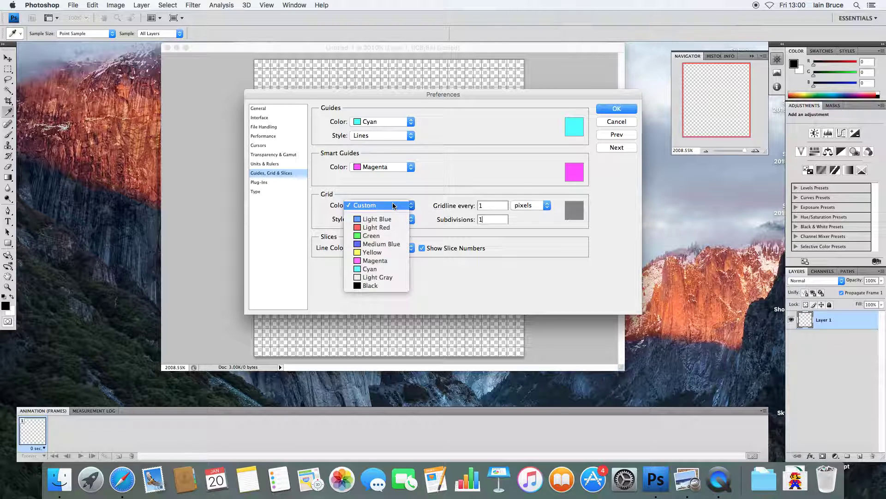
pyautogui.click(381, 219)
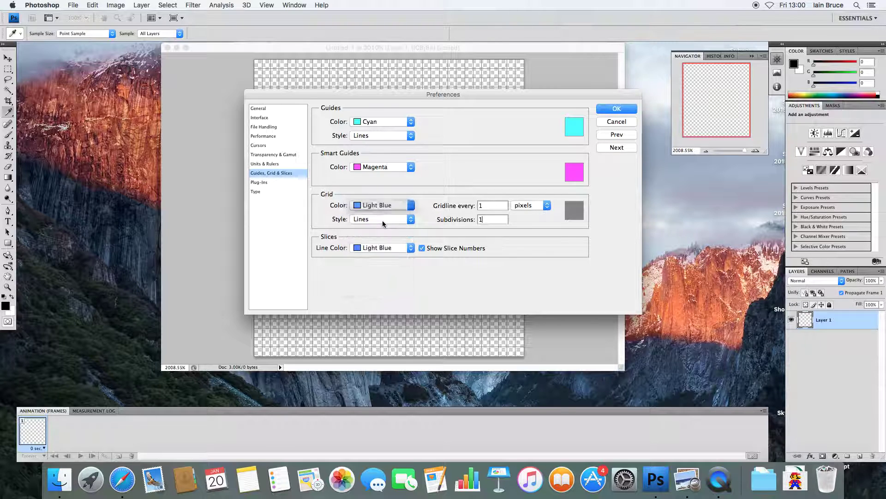
pyautogui.click(384, 204)
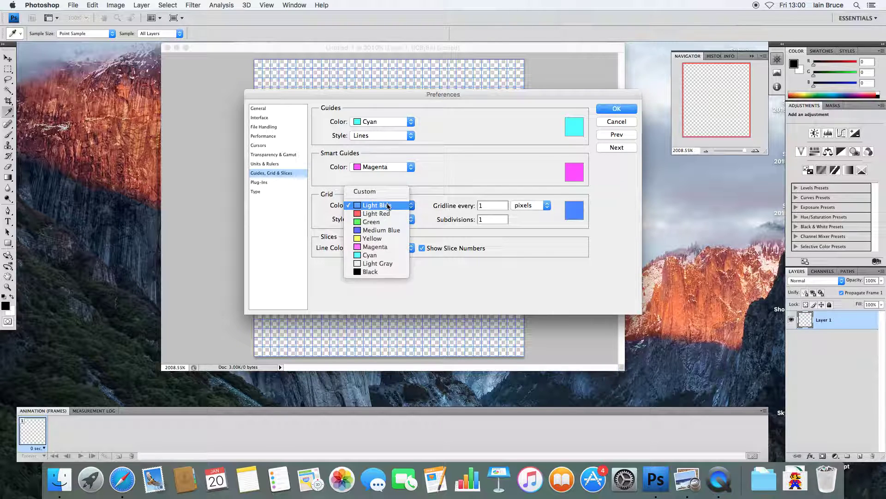
pyautogui.click(385, 270)
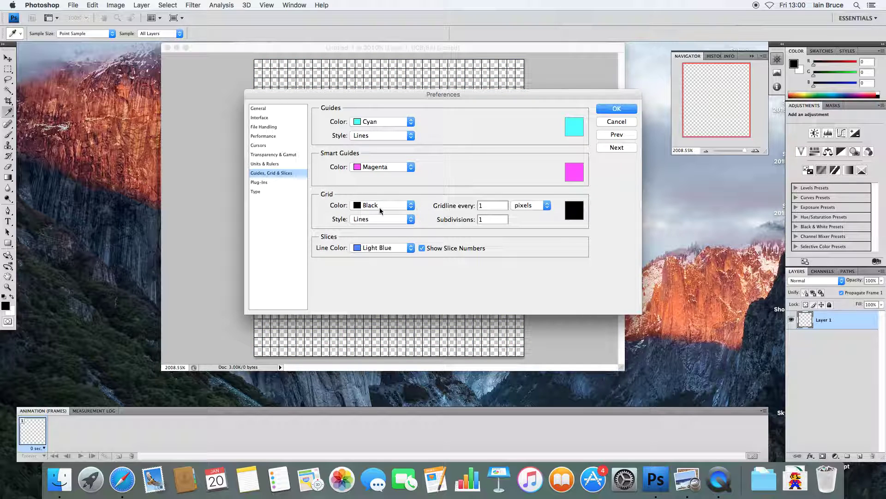
pyautogui.click(618, 110)
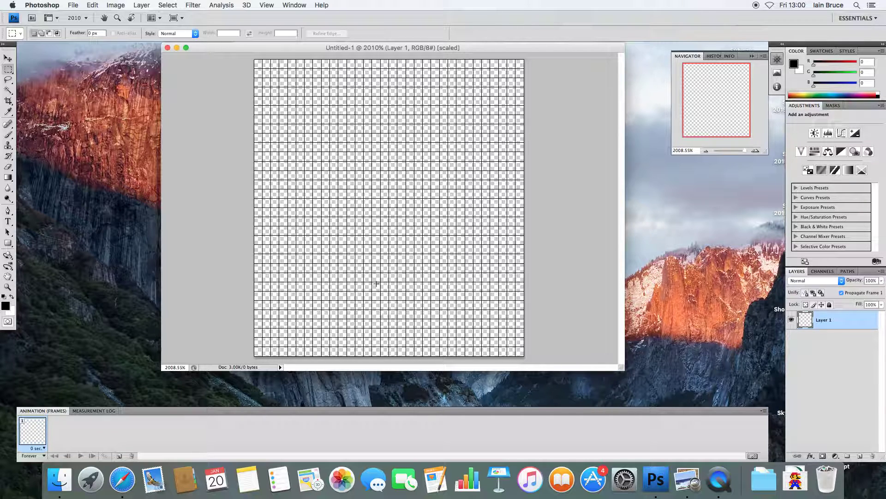
# Check in the view options whether the grid display is turned on
pyautogui.click(289, 4)
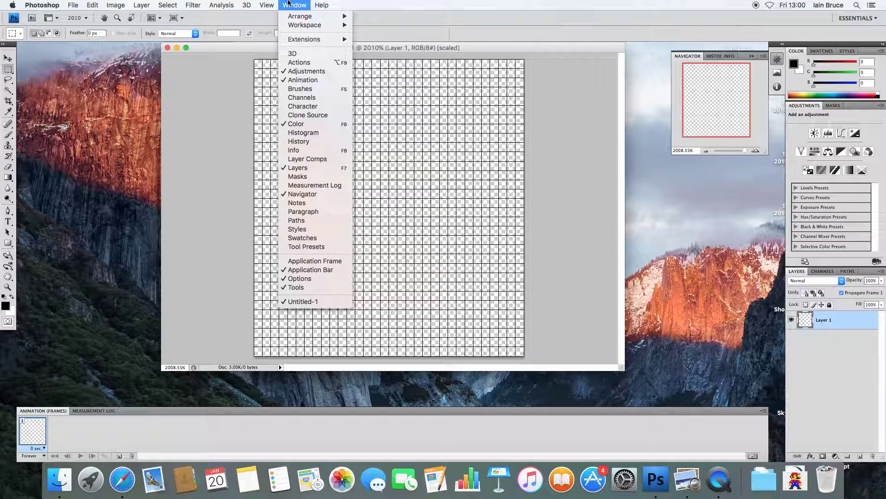
pyautogui.moveTo(267, 4)
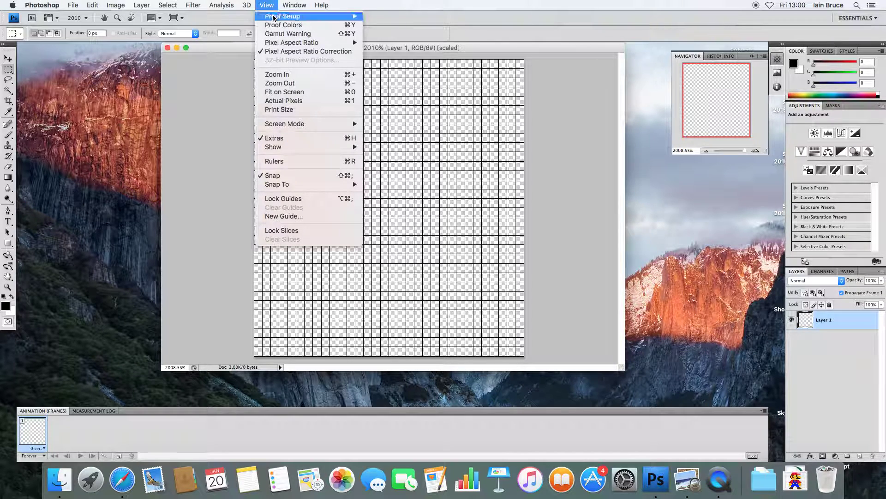
pyautogui.moveTo(324, 148)
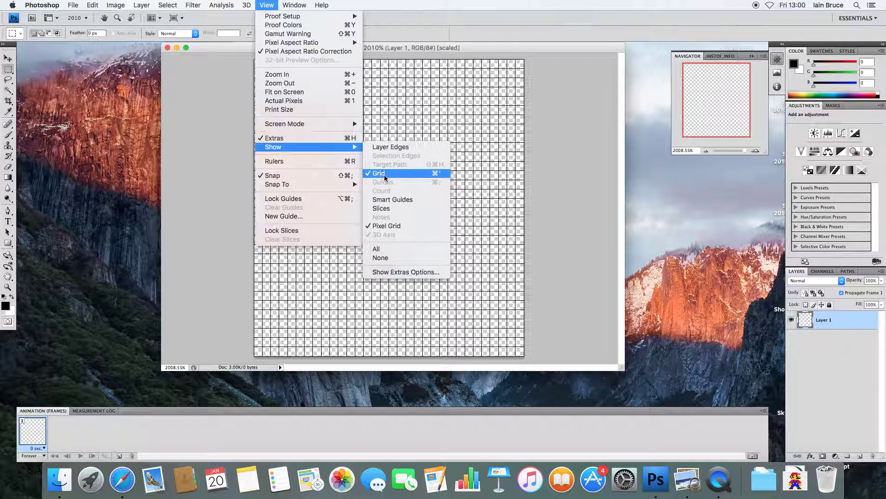
pyautogui.click(390, 50)
# Select the Pencil tool and look at its brush settings
pyautogui.moveTo(8, 135); pyautogui.dragTo(54, 143)
pyautogui.click(61, 35)
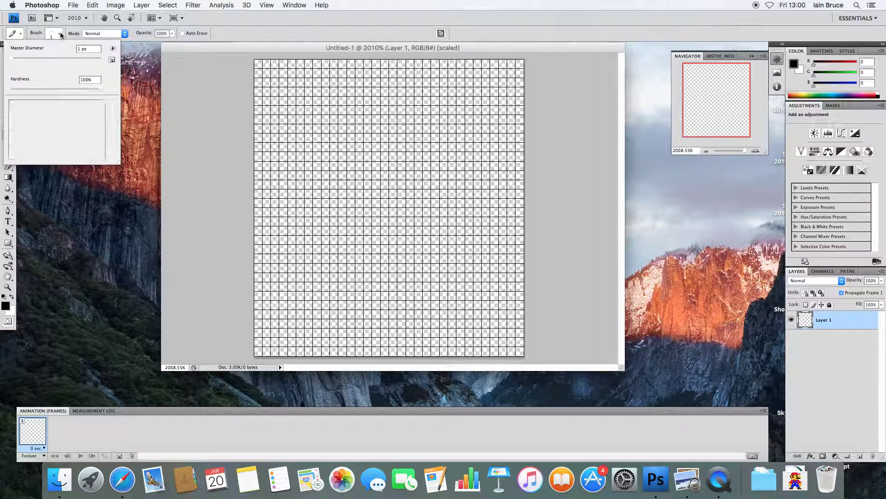
pyautogui.click(60, 35)
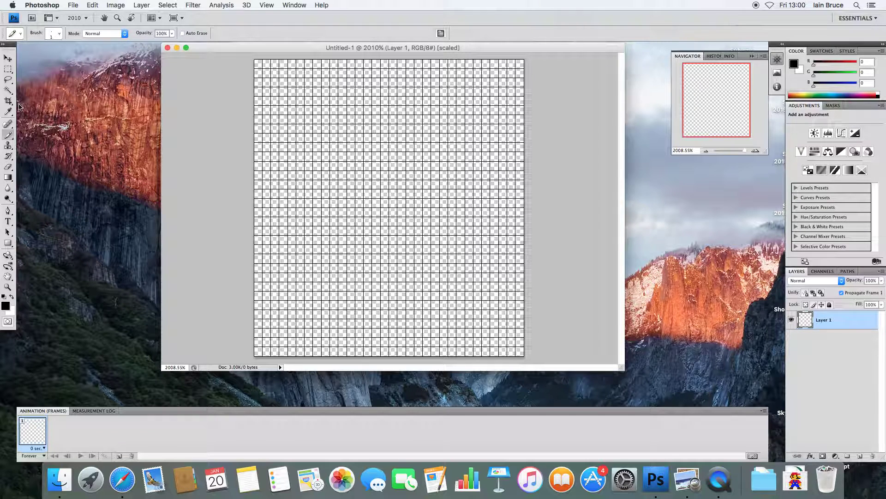
pyautogui.moveTo(6, 138); pyautogui.dragTo(41, 141)
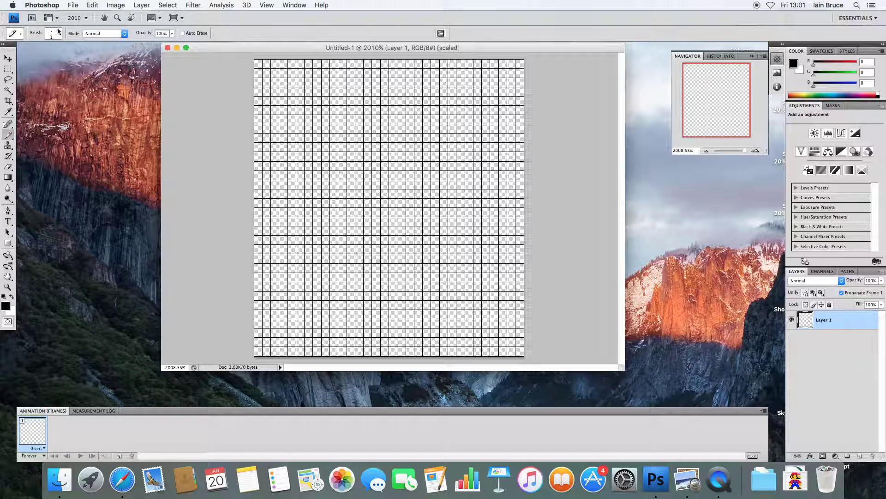
# Replace the current brushes with the Square Brushes set and choose the 1 px square brush
pyautogui.click(54, 37)
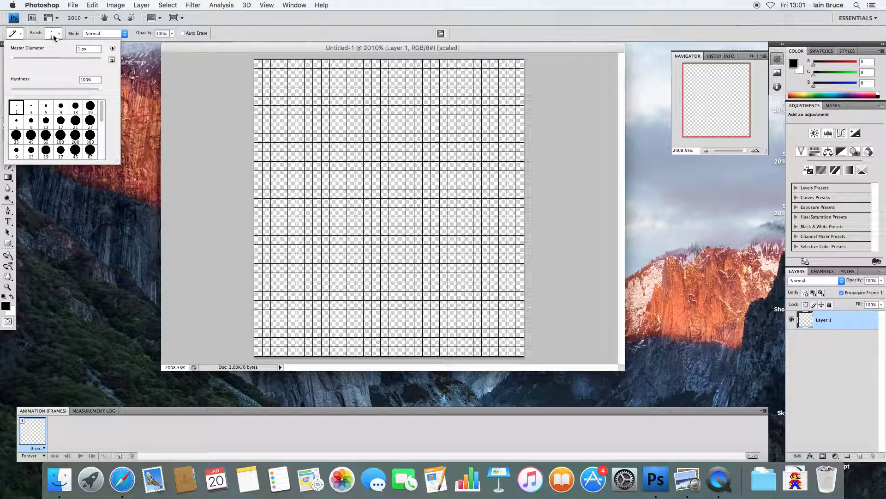
pyautogui.click(114, 49)
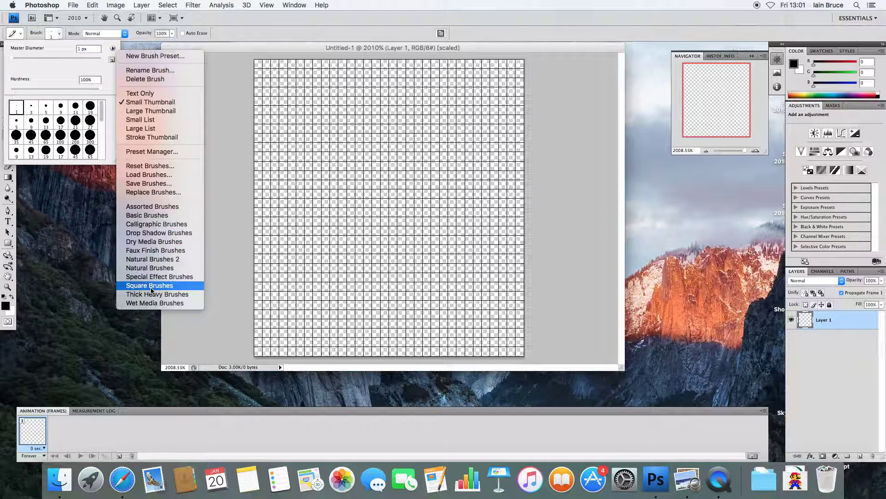
pyautogui.click(141, 286)
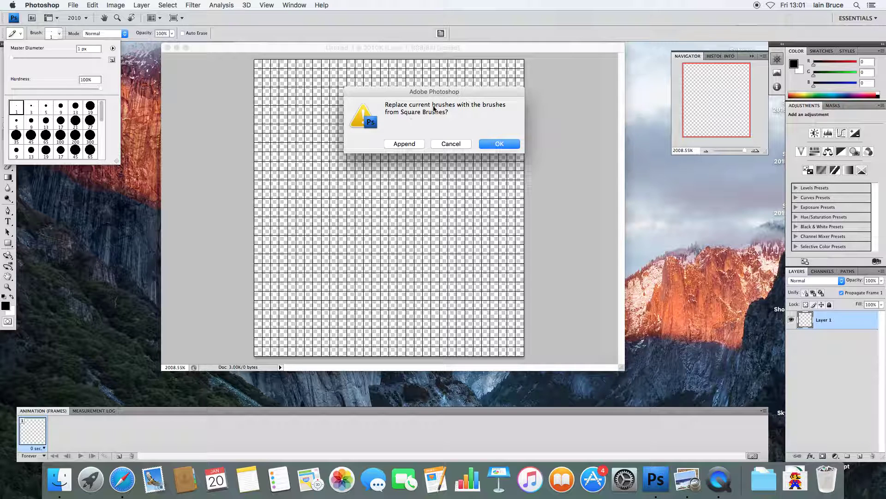
pyautogui.click(508, 144)
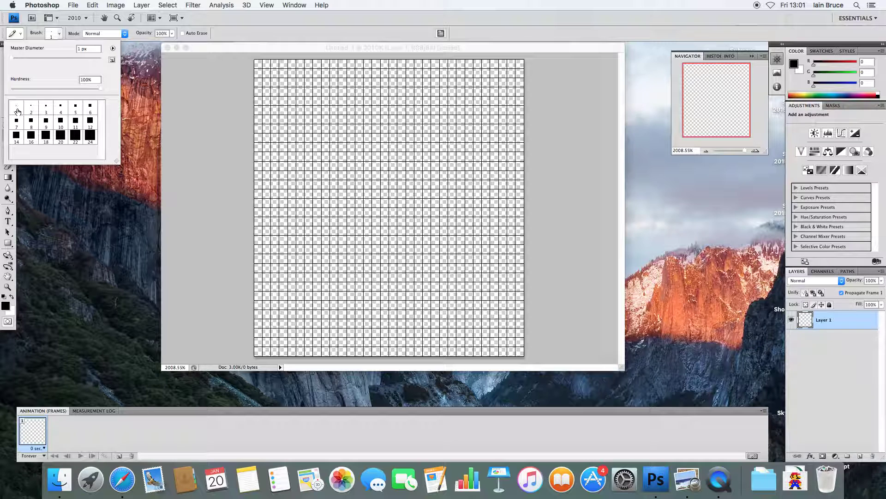
pyautogui.click(17, 107)
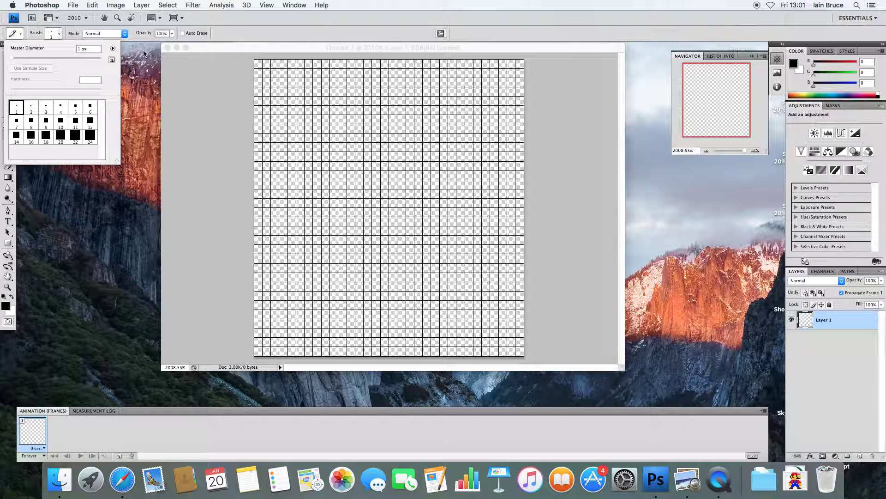
pyautogui.click(62, 33)
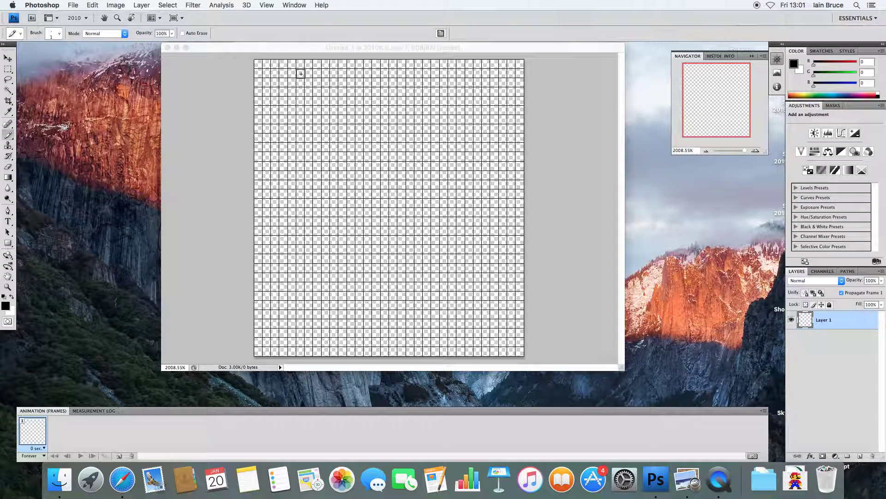
# Draw a small two-row patch of black pixels in the upper-left part of the canvas with the Pencil tool
pyautogui.moveTo(746, 150); pyautogui.dragTo(748, 151)
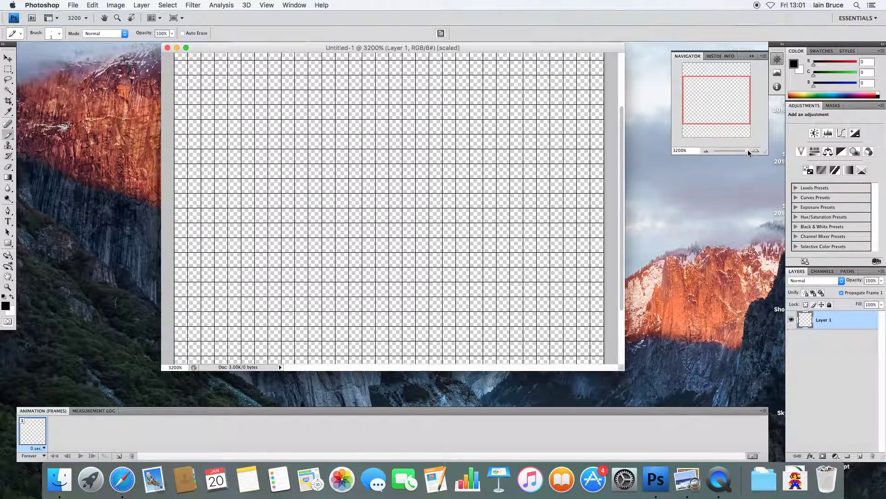
pyautogui.scroll(3, 460, 136)
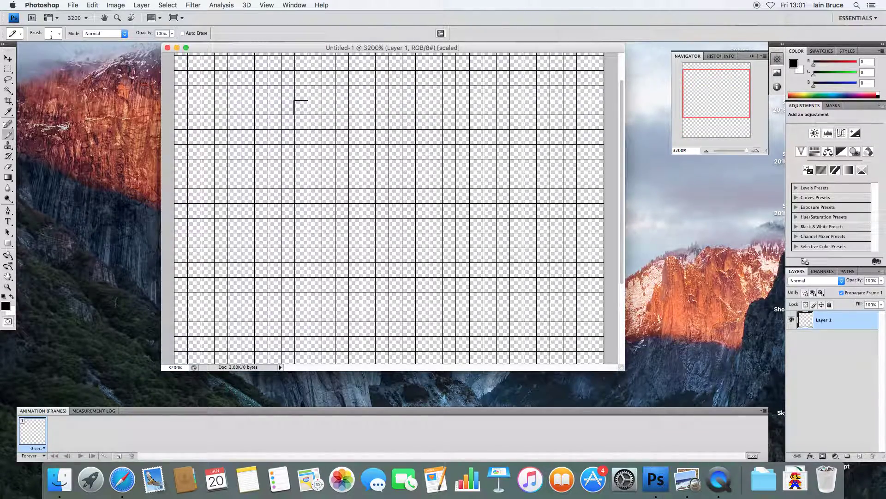
pyautogui.moveTo(302, 108)
pyautogui.mouseDown()
pyautogui.moveTo(315, 108)
pyautogui.moveTo(302, 121)
pyautogui.moveTo(342, 122)
pyautogui.moveTo(356, 107)
pyautogui.mouseUp()
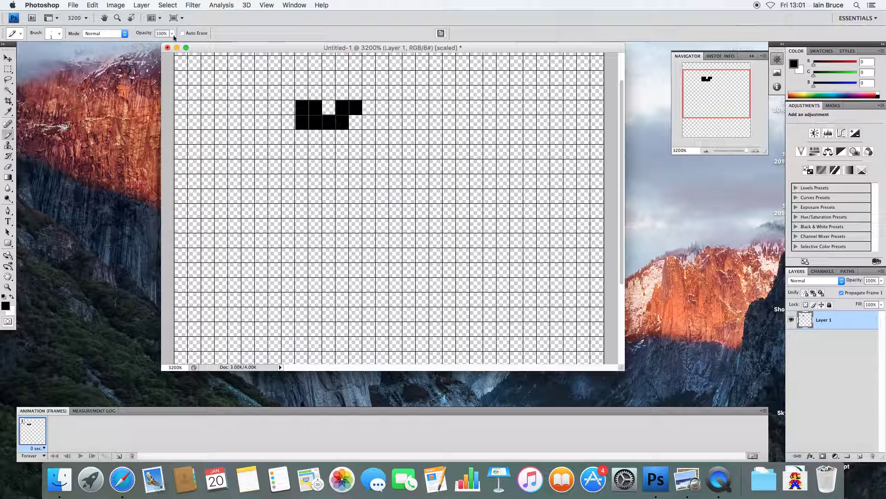
# Switch to the Brush tool with the 1 px square brush and paint one black test pixel beside the existing patch
pyautogui.click(60, 33)
pyautogui.click(59, 33)
pyautogui.moveTo(9, 135); pyautogui.dragTo(37, 137)
pyautogui.click(53, 33)
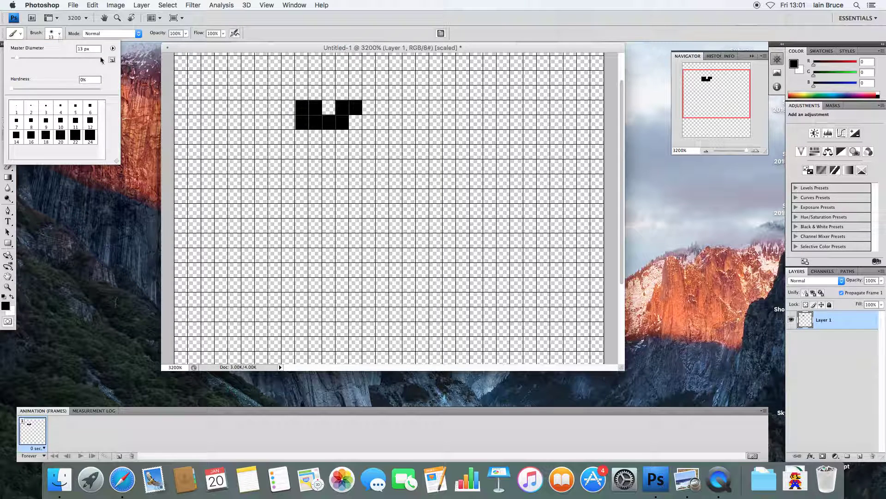
pyautogui.click(17, 106)
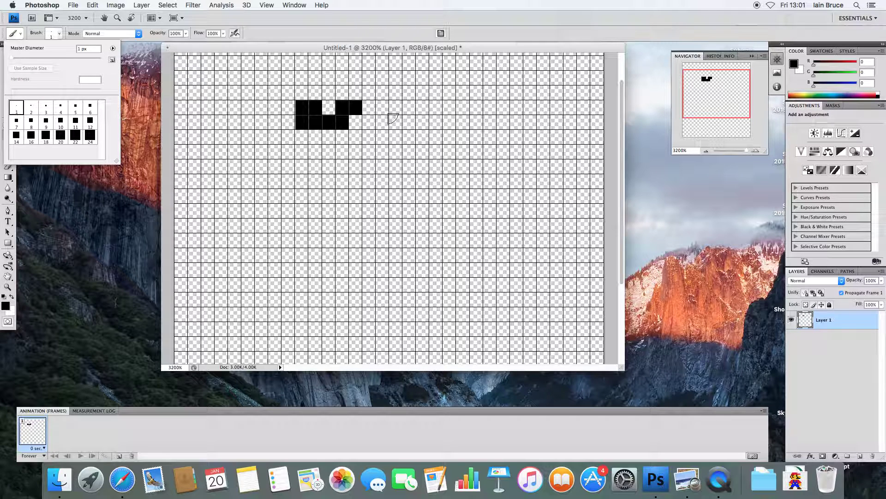
pyautogui.click(410, 122)
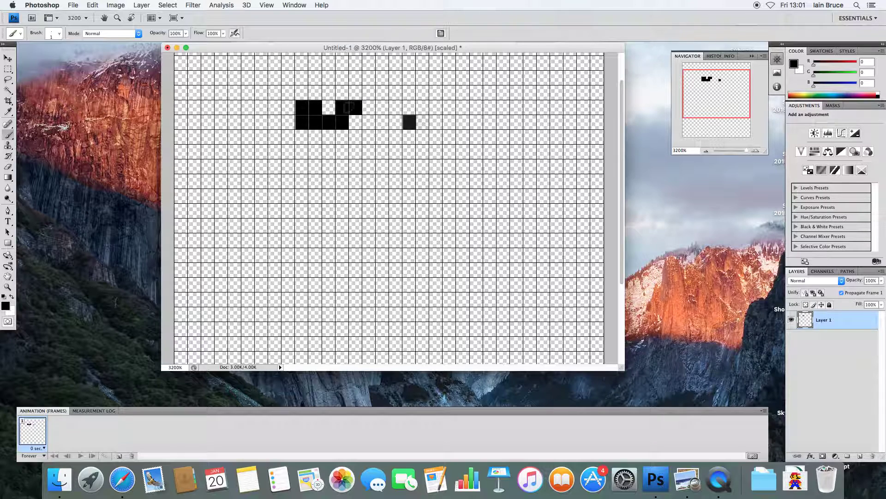
# Erase all the black test pixels from the canvas with the Eraser tool
pyautogui.rightClick(8, 135)
pyautogui.click(29, 136)
pyautogui.rightClick(8, 167)
pyautogui.click(37, 166)
pyautogui.click(296, 110)
pyautogui.moveTo(297, 110); pyautogui.dragTo(377, 112)
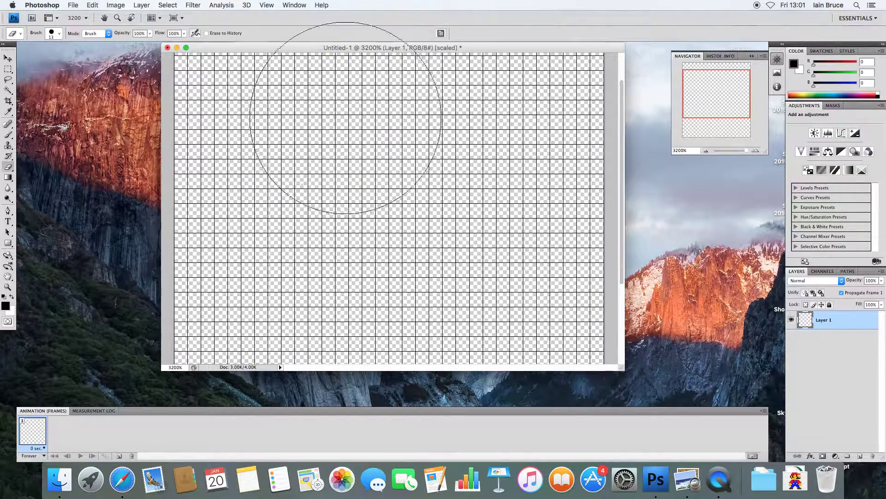
# With the 1 px square Brush, paint the hair's top as a six-pixel black row with two pixels hanging down at each end
pyautogui.rightClick(4, 136)
pyautogui.click(42, 135)
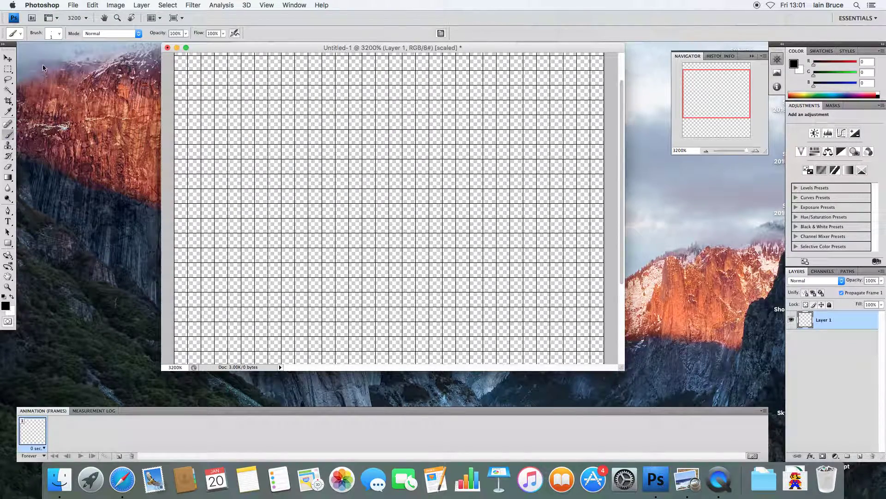
pyautogui.click(59, 33)
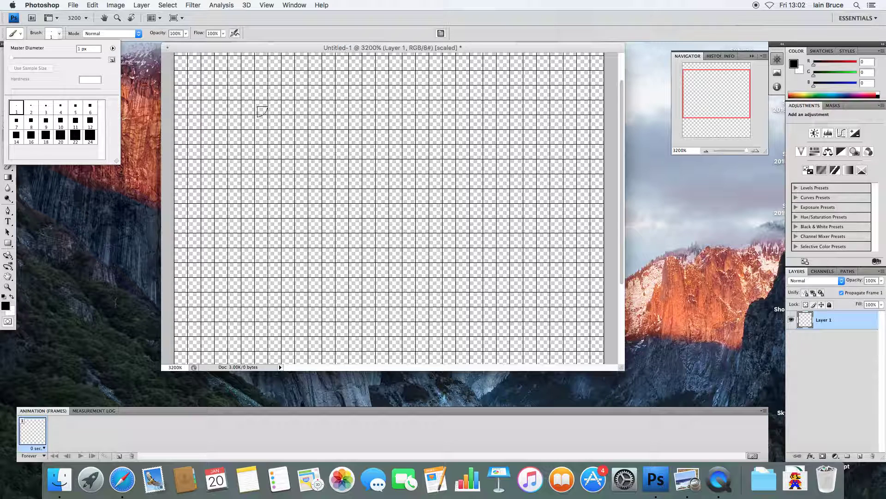
pyautogui.moveTo(298, 91)
pyautogui.mouseDown()
pyautogui.moveTo(373, 92)
pyautogui.moveTo(321, 92)
pyautogui.moveTo(365, 92)
pyautogui.mouseUp()
pyautogui.moveTo(303, 106); pyautogui.dragTo(301, 107)
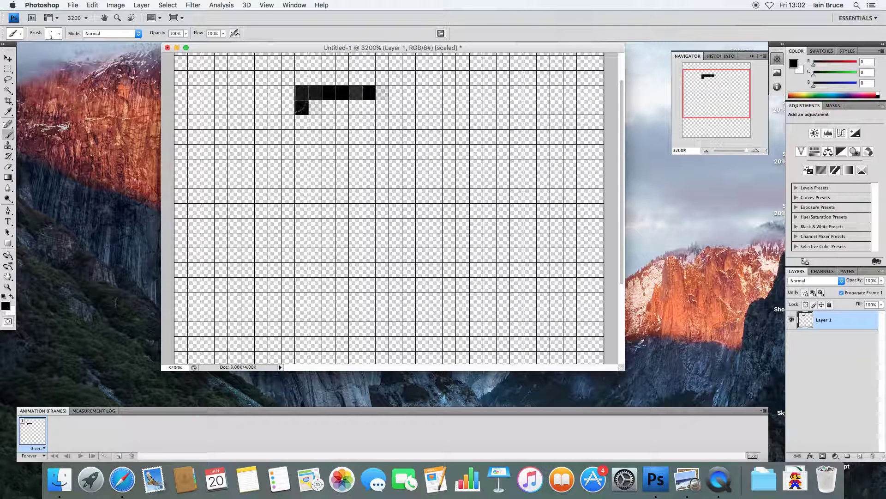
pyautogui.moveTo(355, 99); pyautogui.dragTo(369, 106)
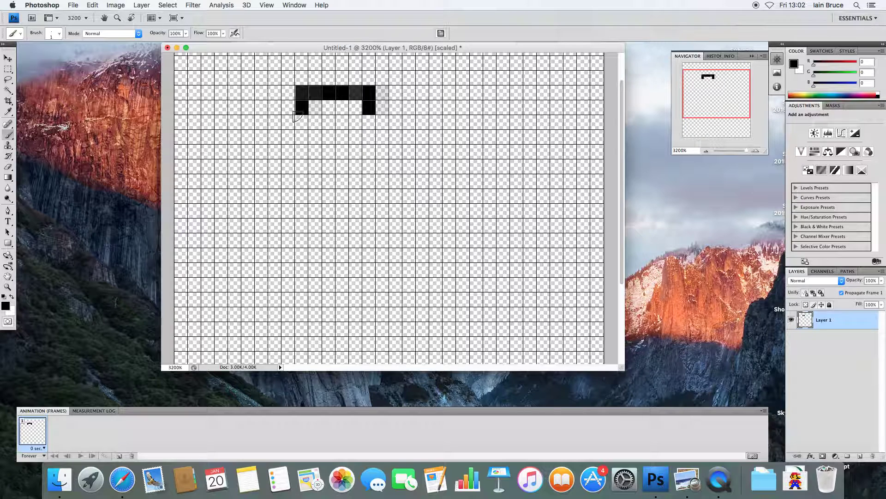
pyautogui.click(300, 121)
pyautogui.click(368, 121)
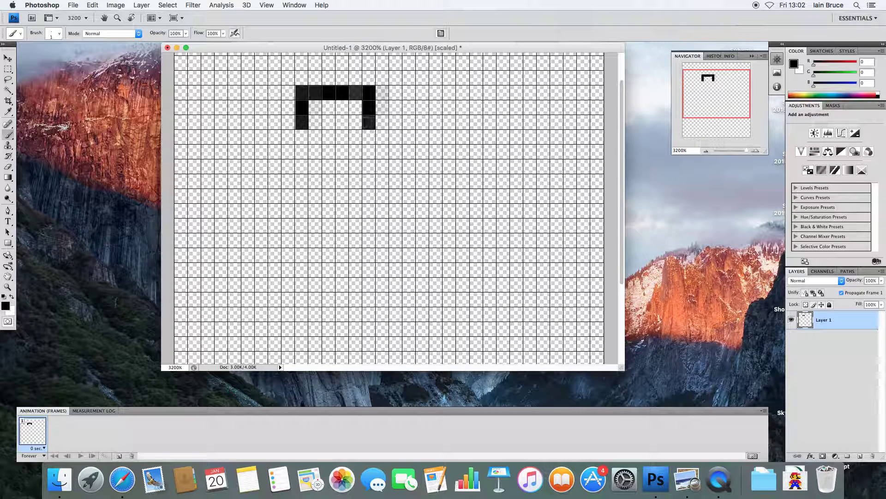
# Extend the black hair outward and down in stepped pixels on both sides of the head
pyautogui.click(290, 136)
pyautogui.click(288, 121)
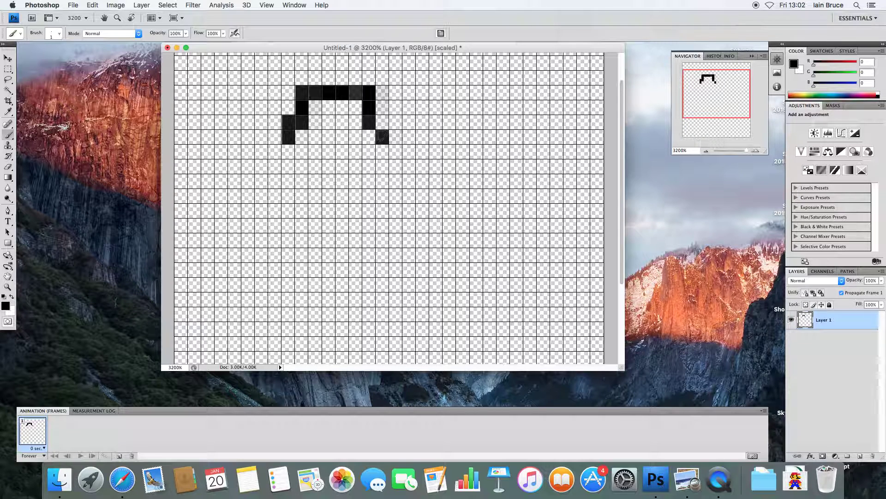
pyautogui.click(275, 137)
pyautogui.click(276, 151)
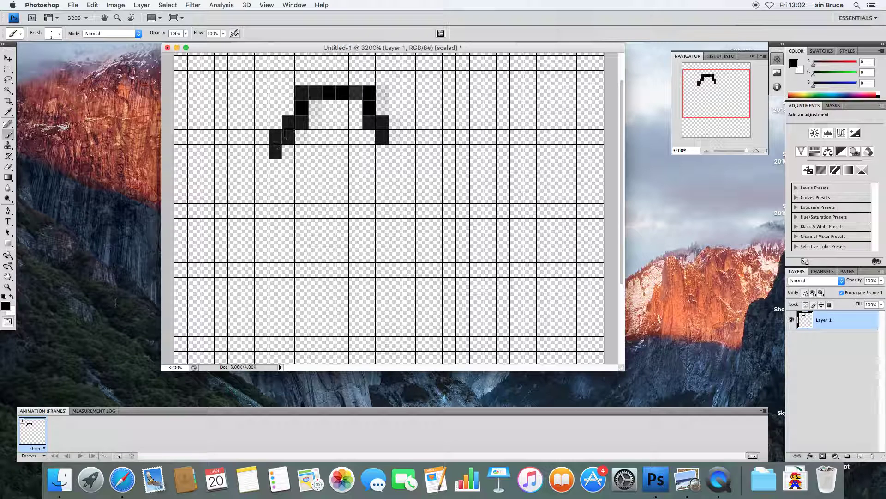
pyautogui.click(396, 122)
pyautogui.click(382, 108)
pyautogui.click(289, 107)
pyautogui.click(276, 107)
pyautogui.click(275, 121)
pyautogui.click(261, 122)
pyautogui.click(262, 136)
pyautogui.click(261, 151)
# Fill in the hair's underside and crown in black, and add a two-pixel vertical mark below its left side
pyautogui.moveTo(310, 119)
pyautogui.mouseDown()
pyautogui.moveTo(325, 108)
pyautogui.moveTo(335, 124)
pyautogui.moveTo(349, 112)
pyautogui.moveTo(356, 119)
pyautogui.mouseUp()
pyautogui.click(396, 137)
pyautogui.click(342, 78)
pyautogui.click(329, 77)
pyautogui.click(288, 92)
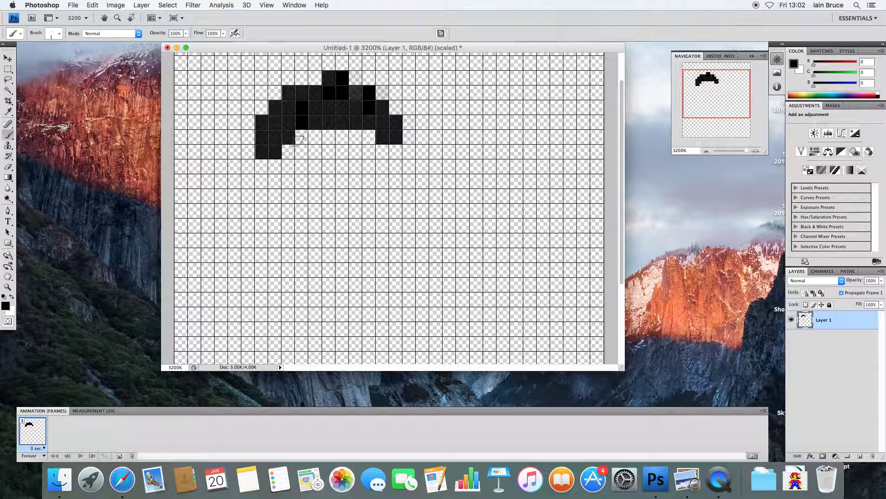
pyautogui.click(288, 166)
pyautogui.click(288, 181)
# Set the foreground colour to the light pink e5b9b9
pyautogui.click(6, 307)
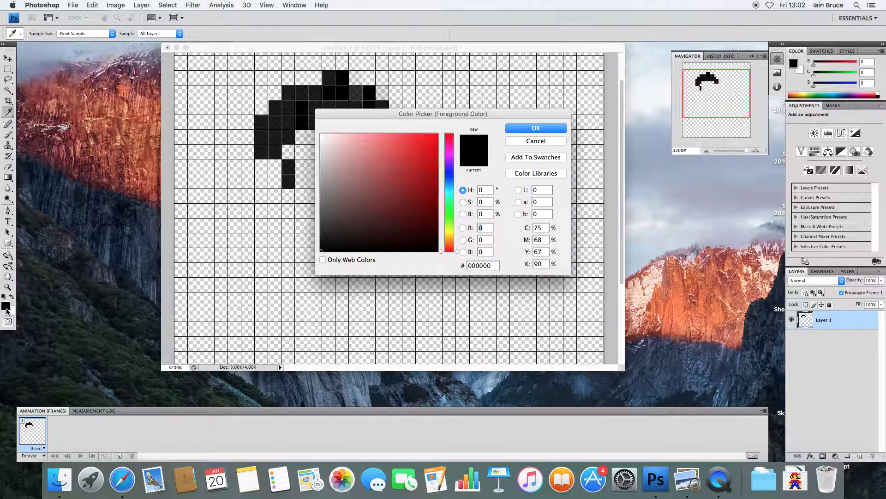
pyautogui.moveTo(356, 153); pyautogui.dragTo(344, 146)
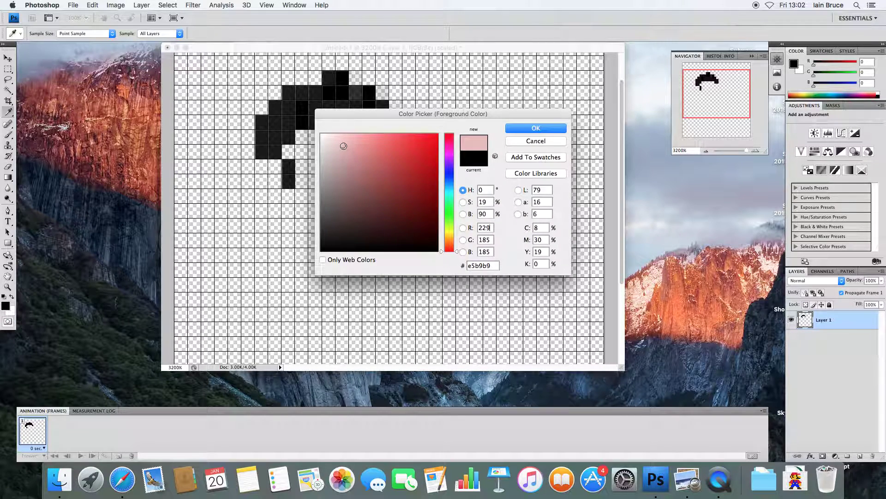
pyautogui.click(535, 129)
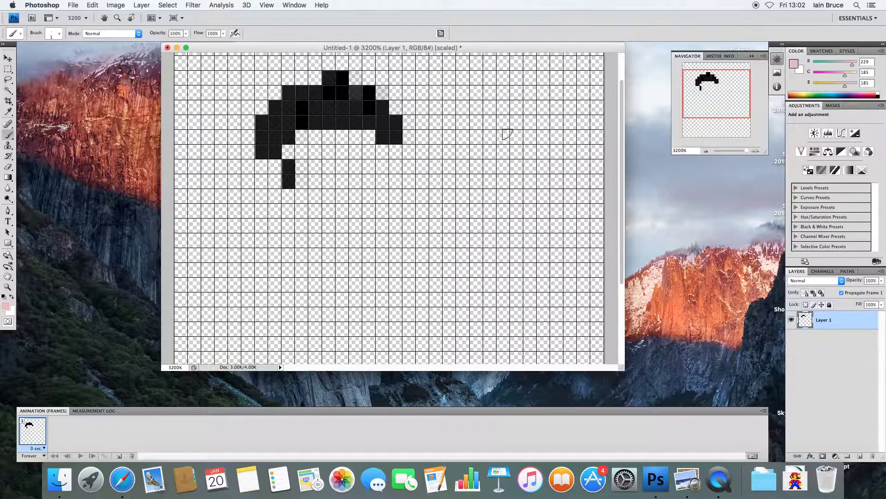
# Set the foreground colour to RGB 216, 171, 171, then outline and fill the whole face below the hair
pyautogui.click(6, 306)
pyautogui.moveTo(343, 146)
pyautogui.mouseDown()
pyautogui.moveTo(346, 163)
pyautogui.moveTo(353, 159)
pyautogui.moveTo(345, 152)
pyautogui.moveTo(396, 152)
pyautogui.moveTo(394, 198)
pyautogui.moveTo(374, 229)
pyautogui.moveTo(343, 244)
pyautogui.moveTo(305, 236)
pyautogui.moveTo(279, 220)
pyautogui.moveTo(276, 169)
pyautogui.moveTo(261, 166)
pyautogui.moveTo(277, 222)
pyautogui.mouseUp()
pyautogui.click(540, 129)
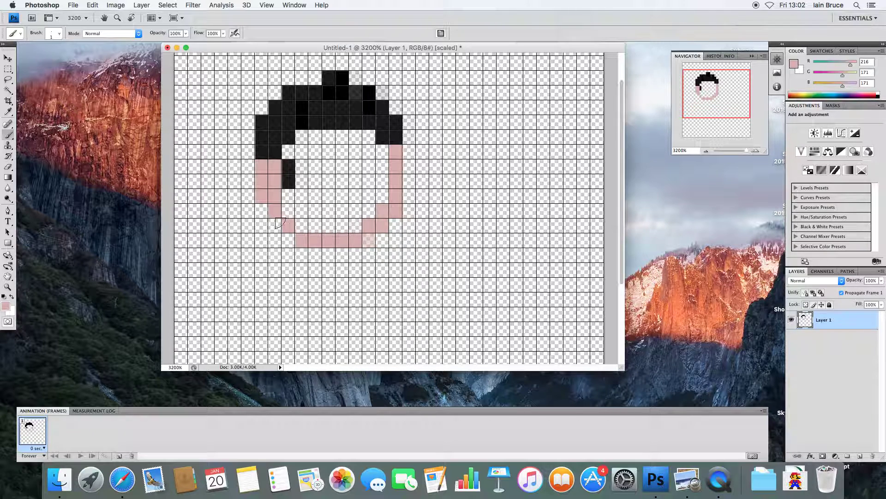
pyautogui.moveTo(350, 232)
pyautogui.mouseDown()
pyautogui.moveTo(300, 222)
pyautogui.moveTo(288, 211)
pyautogui.moveTo(298, 194)
pyautogui.mouseUp()
pyautogui.moveTo(292, 155)
pyautogui.mouseDown()
pyautogui.moveTo(315, 135)
pyautogui.moveTo(298, 170)
pyautogui.moveTo(324, 134)
pyautogui.moveTo(370, 138)
pyautogui.moveTo(381, 149)
pyautogui.moveTo(386, 196)
pyautogui.moveTo(385, 166)
pyautogui.moveTo(343, 153)
pyautogui.moveTo(368, 150)
pyautogui.moveTo(362, 145)
pyautogui.moveTo(317, 145)
pyautogui.moveTo(314, 160)
pyautogui.moveTo(350, 162)
pyautogui.moveTo(327, 163)
pyautogui.moveTo(307, 182)
pyautogui.moveTo(339, 182)
pyautogui.moveTo(333, 190)
pyautogui.moveTo(312, 176)
pyautogui.moveTo(321, 208)
pyautogui.moveTo(329, 208)
pyautogui.moveTo(297, 205)
pyautogui.moveTo(372, 210)
pyautogui.moveTo(369, 192)
pyautogui.moveTo(353, 196)
pyautogui.moveTo(371, 183)
pyautogui.moveTo(292, 170)
pyautogui.moveTo(292, 181)
pyautogui.moveTo(319, 168)
pyautogui.mouseUp()
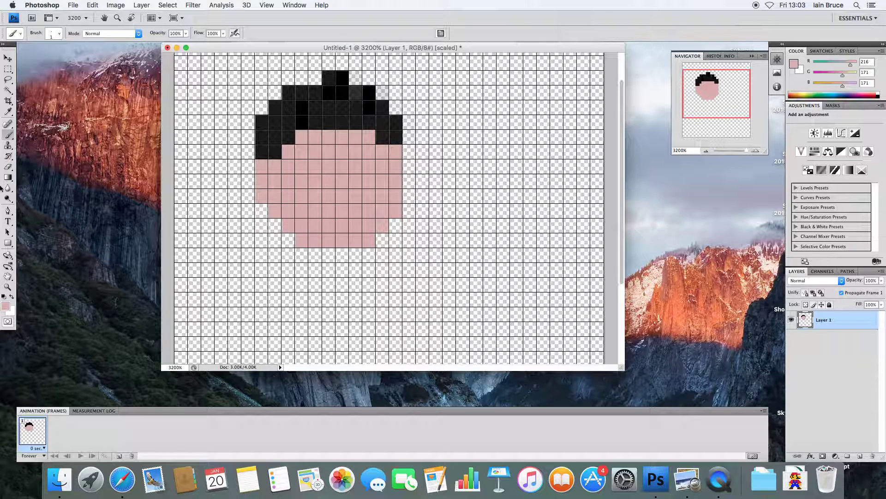
# Paint two white eyes on the face, each as a three-pixel horizontal row
pyautogui.click(11, 297)
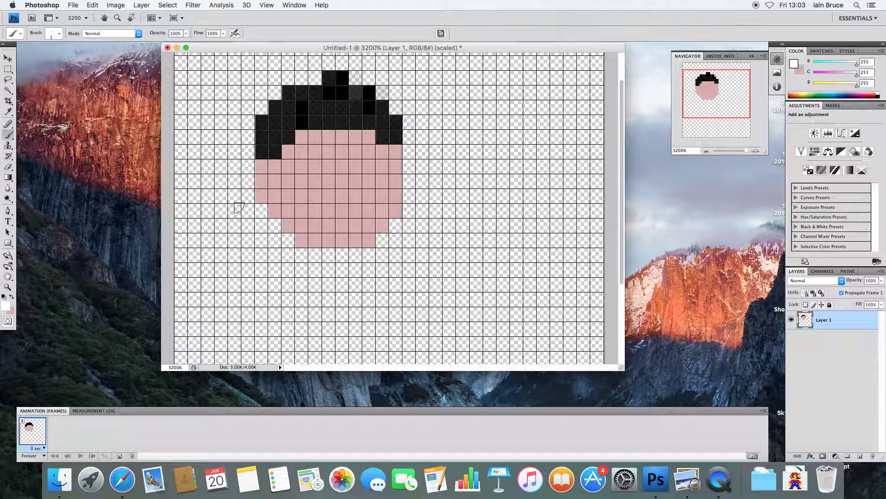
pyautogui.click(314, 166)
pyautogui.click(329, 167)
pyautogui.click(301, 167)
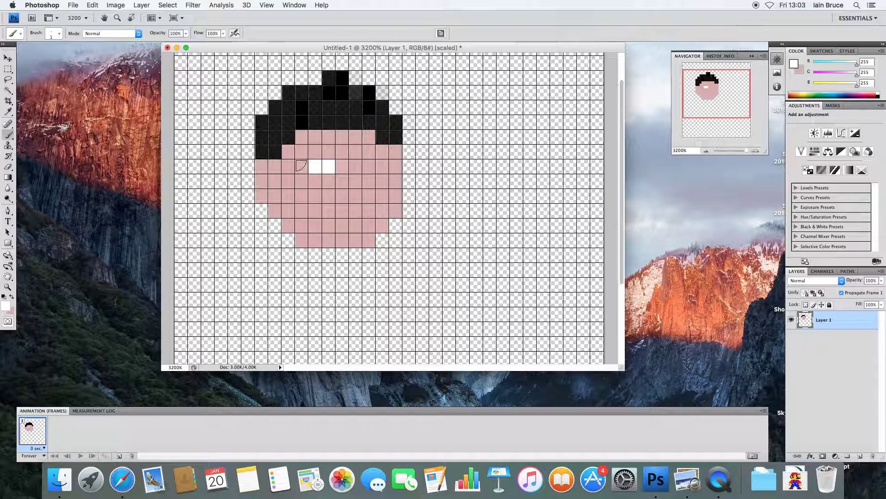
pyautogui.click(368, 167)
pyautogui.click(384, 167)
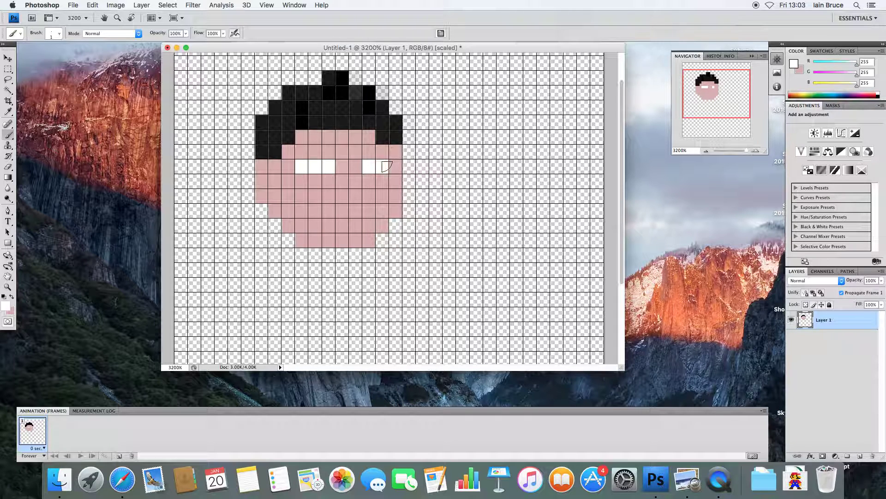
pyautogui.click(396, 167)
# Paint a black pupil on the rightmost pixel of each eye
pyautogui.click(4, 297)
pyautogui.click(328, 167)
pyautogui.click(398, 166)
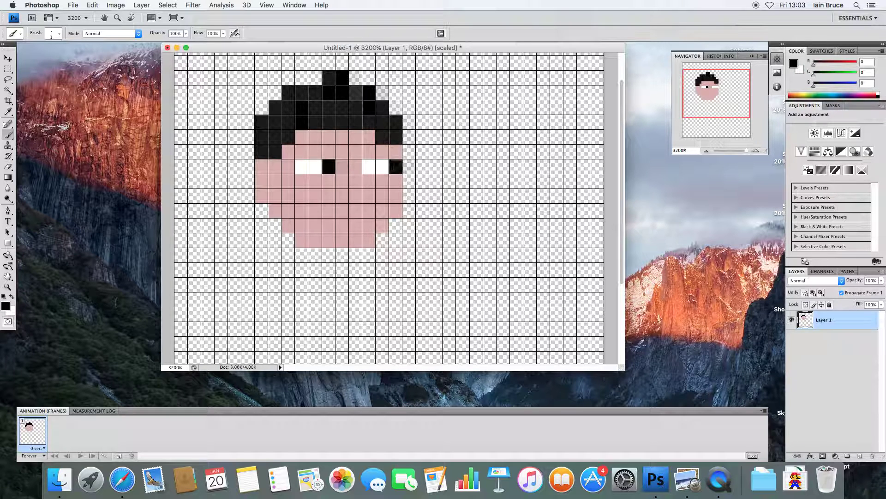
# Paint the top row of a wide grin in white, nine pixels long, reaching the face's right edge
pyautogui.click(11, 297)
pyautogui.click(288, 197)
pyautogui.click(302, 197)
pyautogui.click(328, 197)
pyautogui.moveTo(307, 198); pyautogui.dragTo(388, 196)
pyautogui.click(394, 196)
# Add two shorter white rows under the grin's top row, six and four pixels long
pyautogui.click(342, 210)
pyautogui.click(355, 210)
pyautogui.click(369, 209)
pyautogui.click(329, 211)
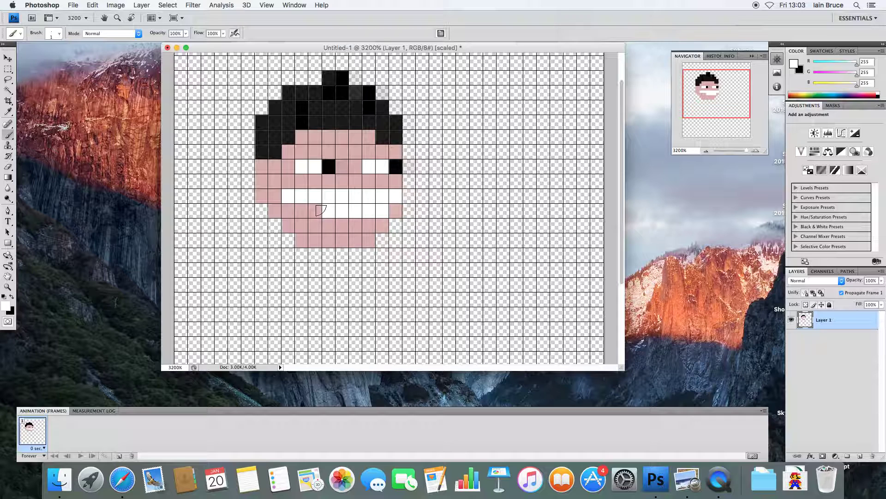
pyautogui.click(315, 211)
pyautogui.moveTo(351, 223); pyautogui.dragTo(342, 224)
pyautogui.click(329, 224)
pyautogui.click(370, 224)
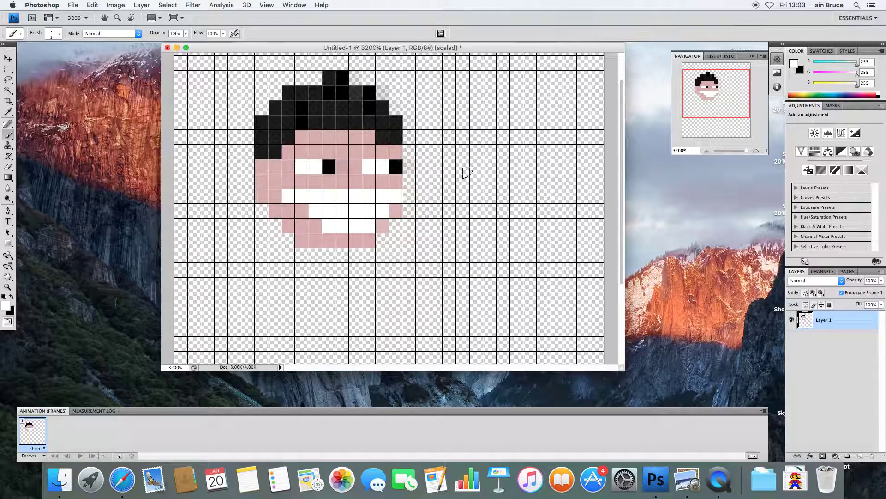
# Sample the skin colour from the face and paint over the end pixels of the grin's top row
pyautogui.moveTo(746, 150); pyautogui.dragTo(744, 150)
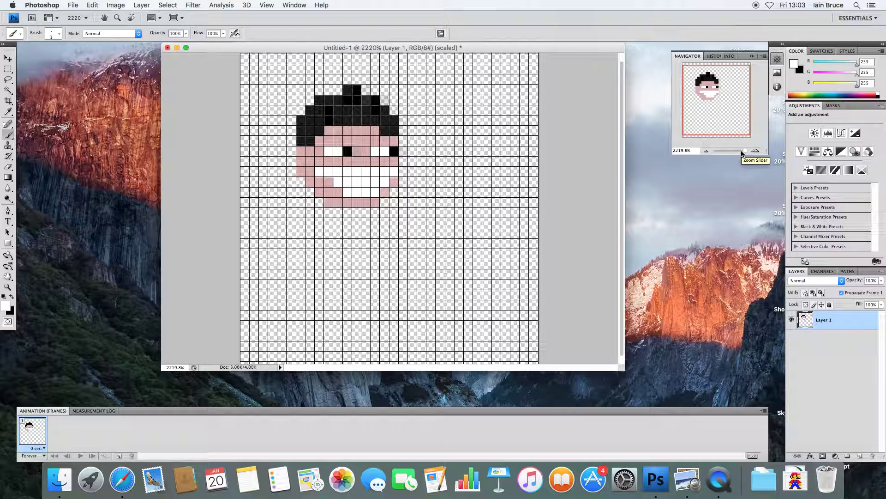
pyautogui.moveTo(744, 150); pyautogui.dragTo(745, 150)
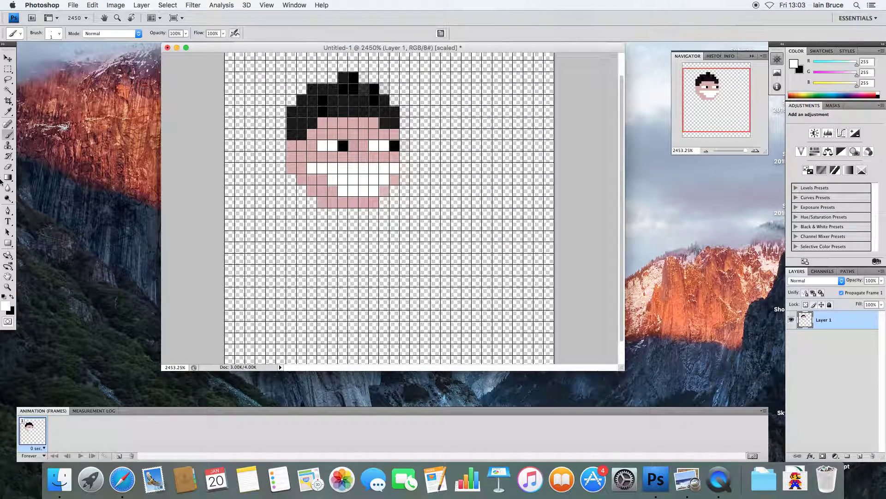
pyautogui.click(748, 150)
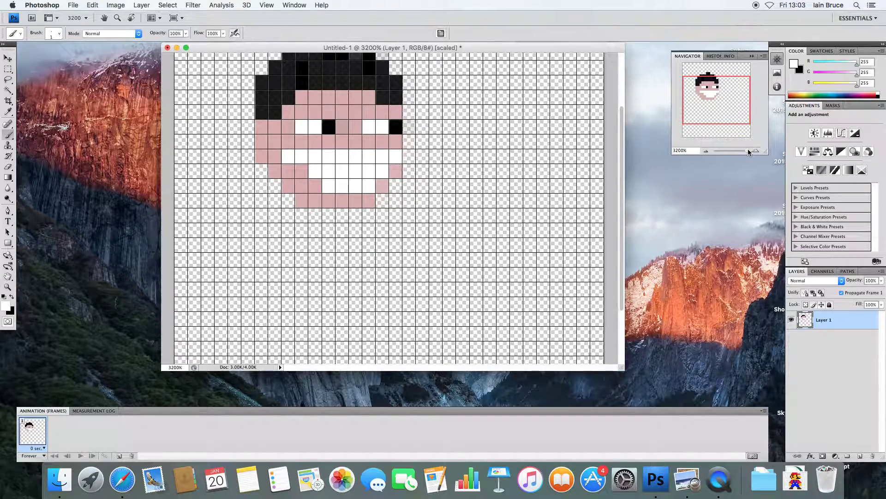
pyautogui.moveTo(735, 117); pyautogui.dragTo(734, 106)
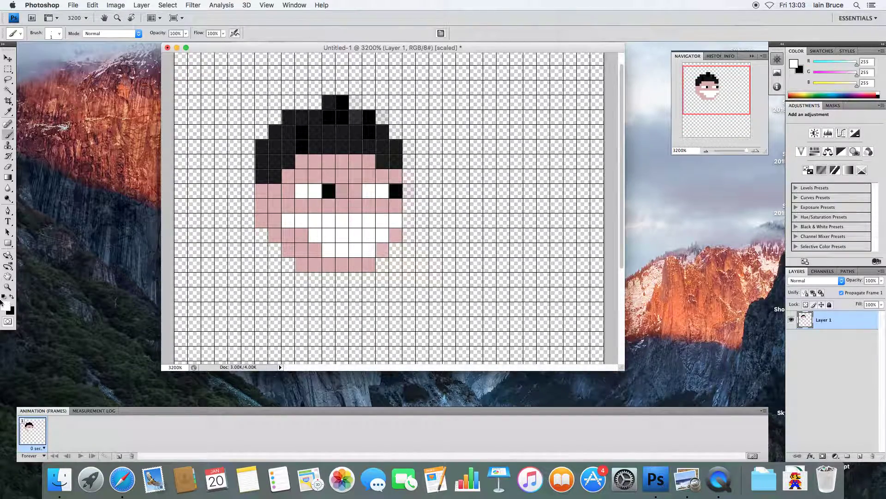
pyautogui.click(8, 307)
pyautogui.click(263, 206)
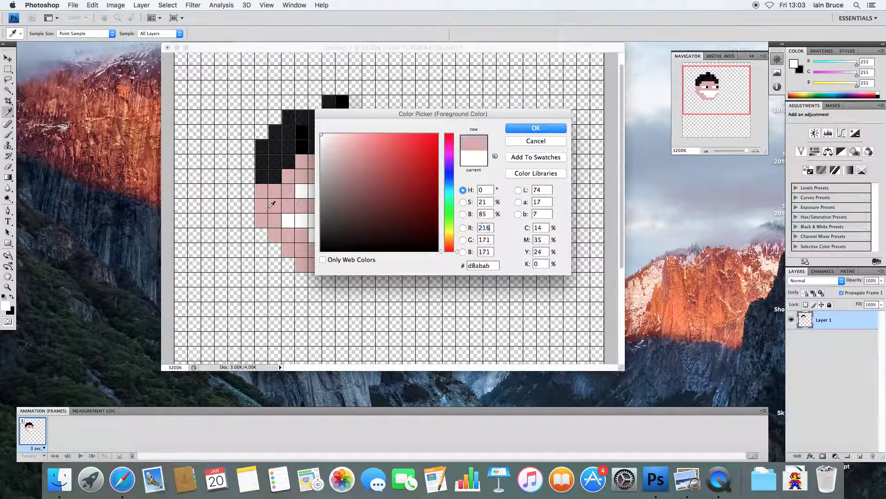
pyautogui.click(549, 130)
pyautogui.press('b')
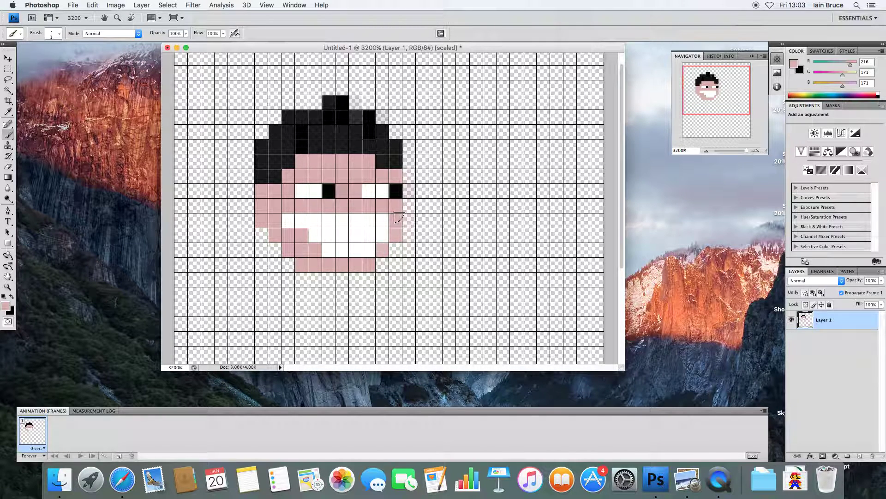
pyautogui.moveTo(291, 219); pyautogui.dragTo(301, 215)
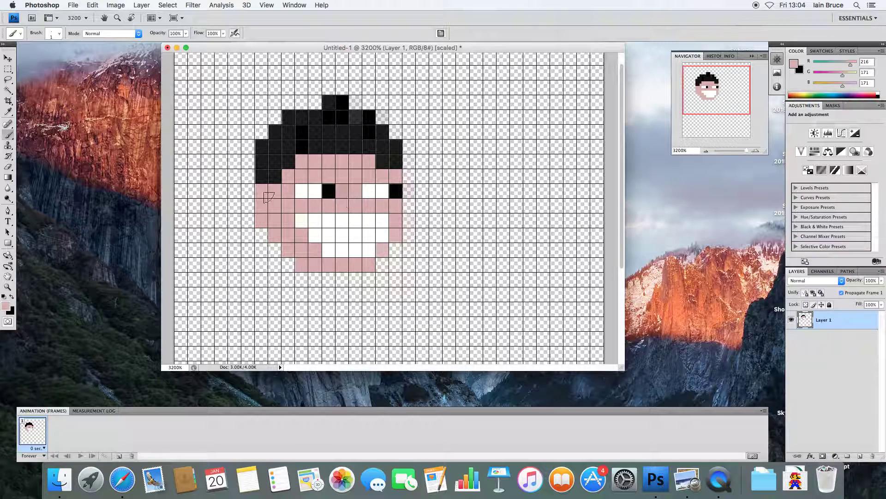
# Set the foreground colour to the darker pink be9595 and shade the face's left side down to the jaw
pyautogui.click(6, 308)
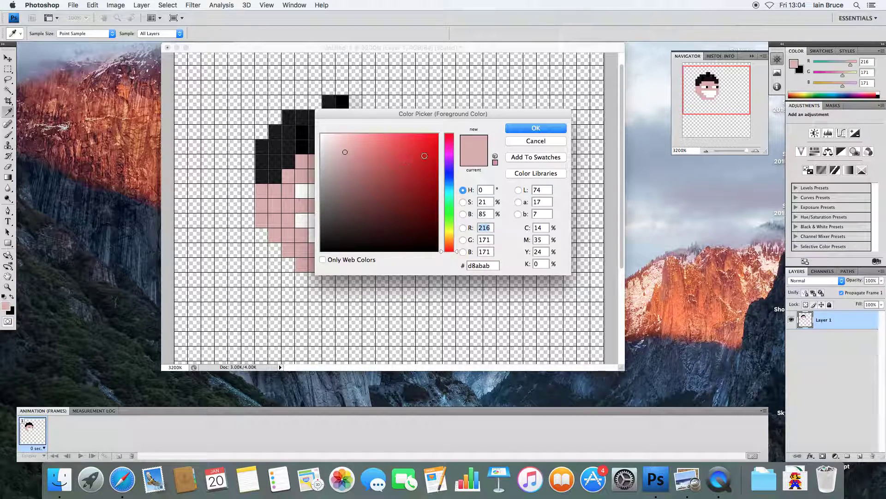
pyautogui.click(346, 164)
pyautogui.click(512, 129)
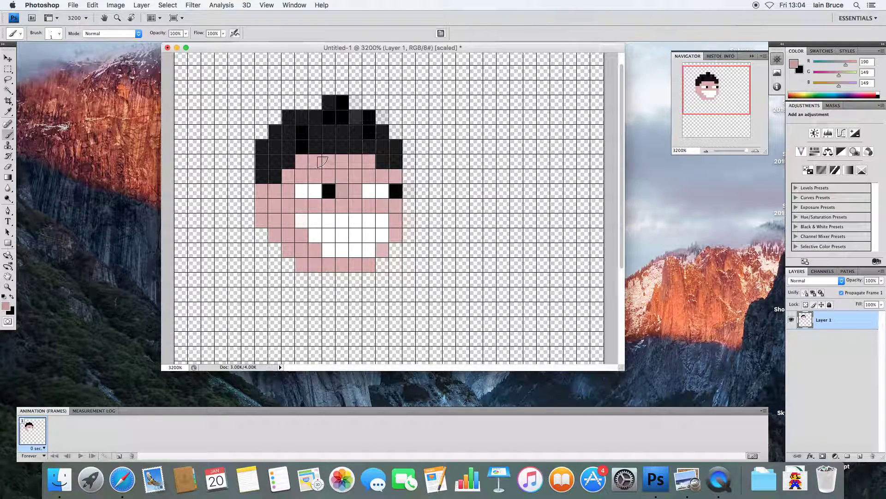
pyautogui.moveTo(290, 176)
pyautogui.mouseDown()
pyautogui.moveTo(288, 194)
pyautogui.moveTo(264, 192)
pyautogui.moveTo(266, 208)
pyautogui.moveTo(328, 206)
pyautogui.moveTo(284, 221)
pyautogui.moveTo(262, 213)
pyautogui.moveTo(282, 234)
pyautogui.moveTo(302, 235)
pyautogui.moveTo(300, 248)
pyautogui.moveTo(326, 265)
pyautogui.moveTo(316, 264)
pyautogui.mouseUp()
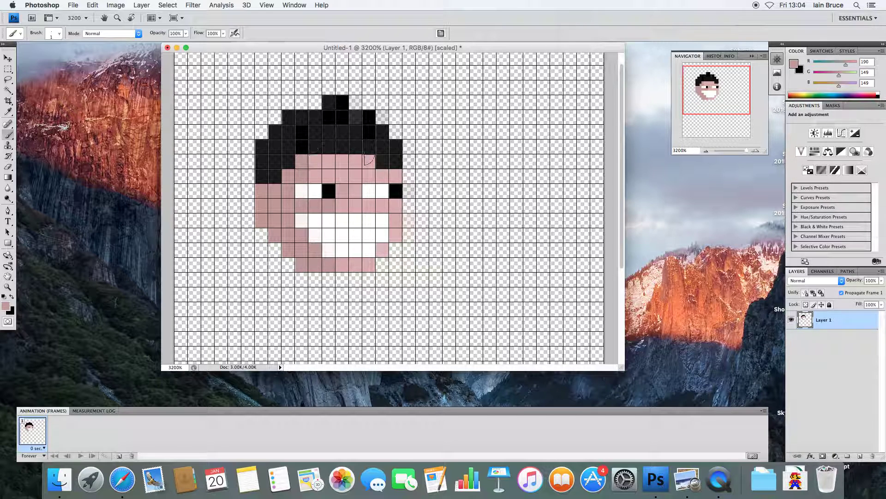
# Set the foreground colour to the lighter pink RGB 248, 195, 195
pyautogui.click(8, 306)
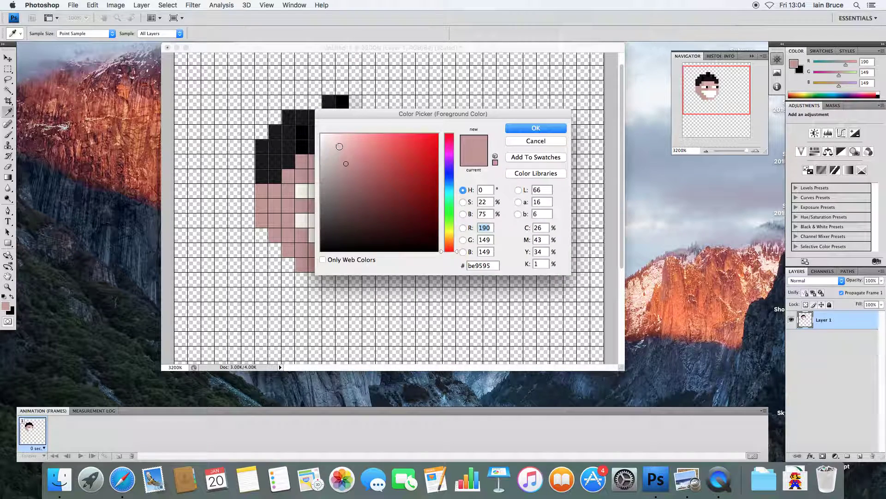
pyautogui.click(346, 138)
pyautogui.click(531, 128)
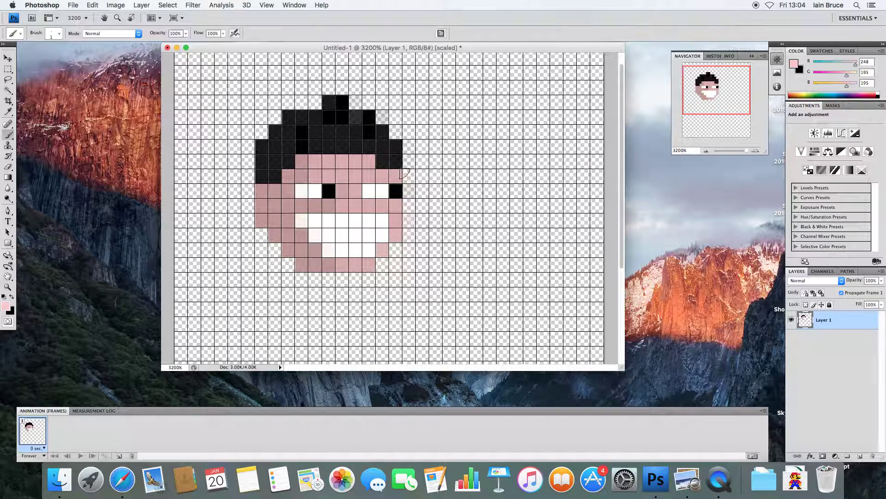
# Paint the lighter pink over the face's right side: the cheek and jaw, around the right eye, the nose bridge, the forehead and the chin
pyautogui.moveTo(395, 206); pyautogui.dragTo(396, 236)
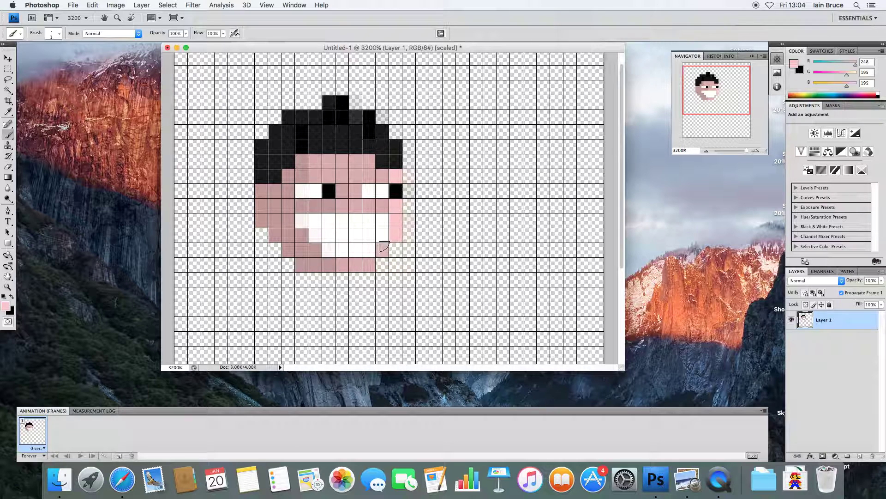
pyautogui.click(356, 190)
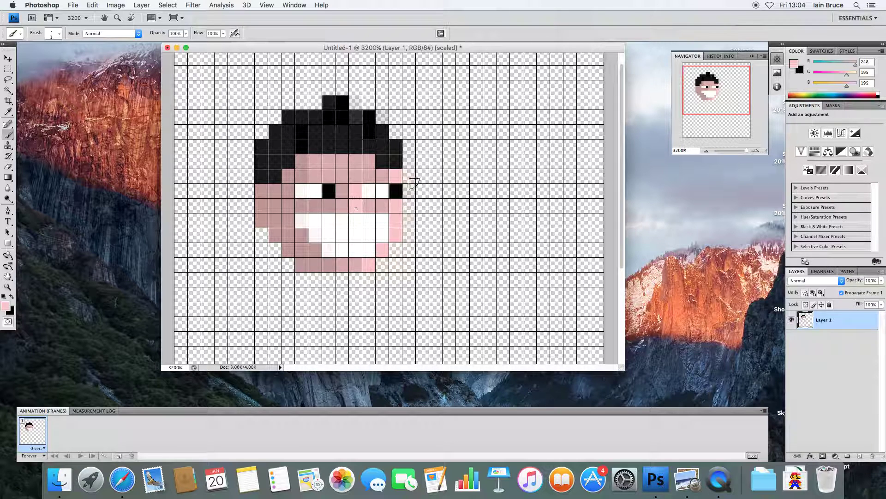
pyautogui.click(381, 180)
pyautogui.click(368, 177)
pyautogui.click(357, 177)
pyautogui.click(369, 163)
pyautogui.click(357, 163)
pyautogui.click(372, 204)
pyautogui.click(383, 205)
pyautogui.click(358, 267)
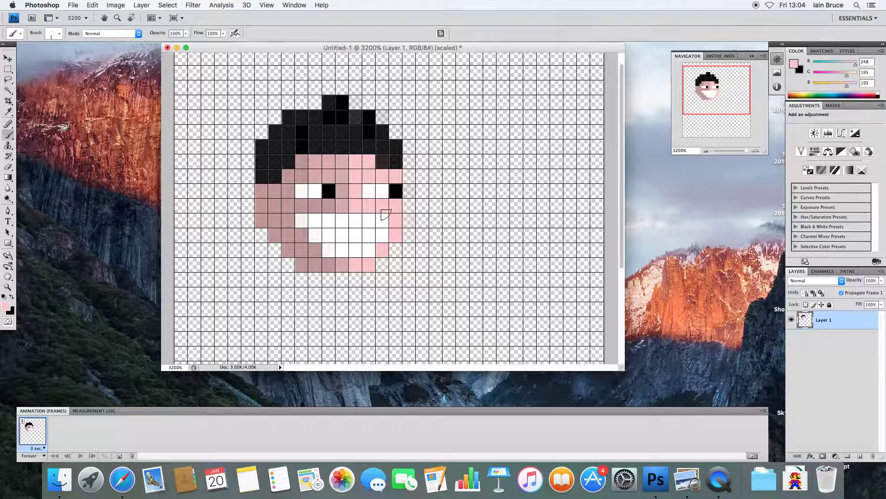
# Hide the grid to preview the whole head without lines, and show the grid over the canvas again
pyautogui.moveTo(744, 150); pyautogui.dragTo(744, 150)
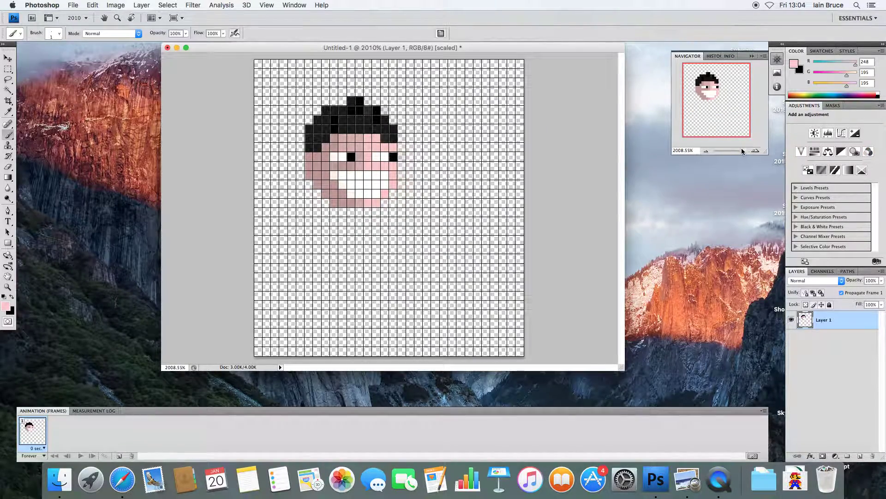
pyautogui.click(267, 6)
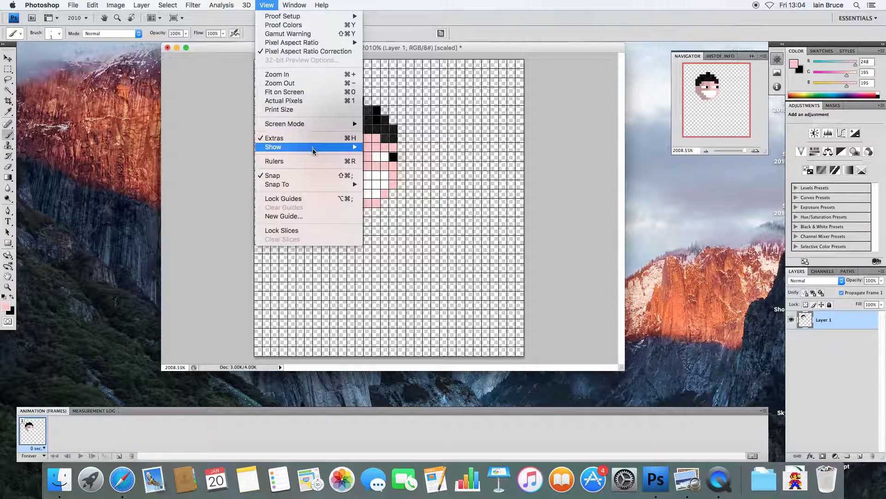
pyautogui.moveTo(315, 148)
pyautogui.click(378, 174)
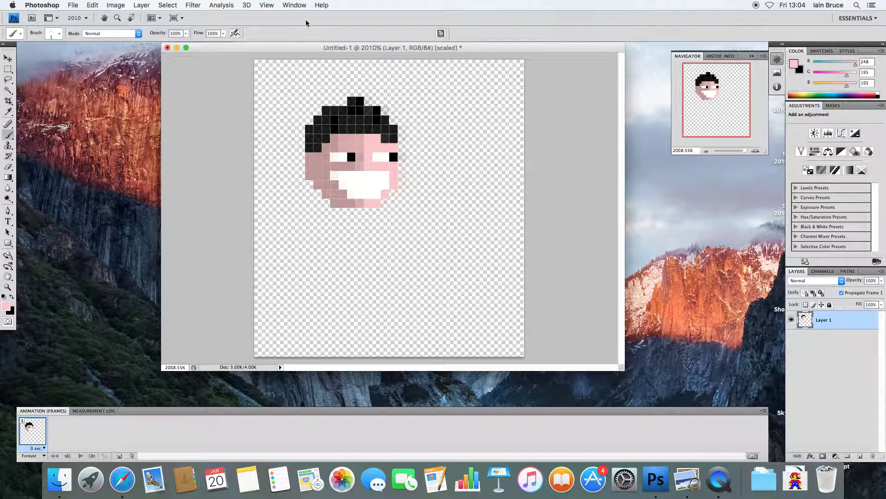
pyautogui.click(291, 5)
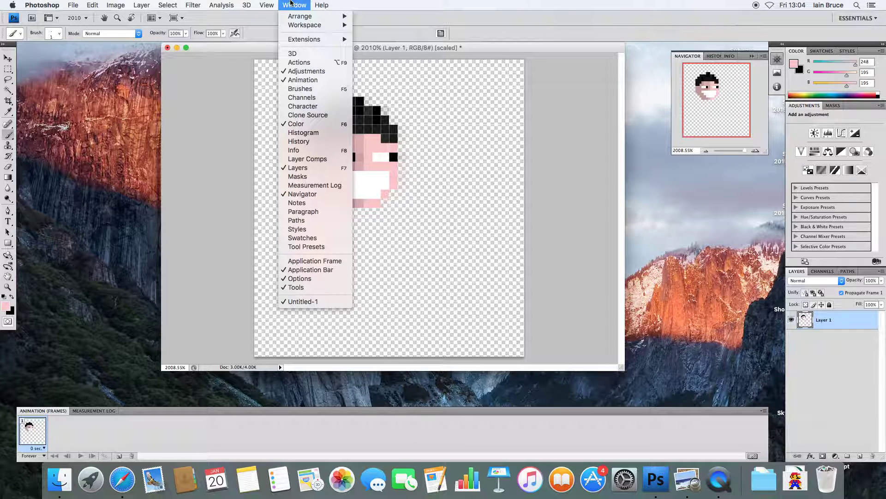
pyautogui.moveTo(305, 37)
pyautogui.moveTo(266, 4)
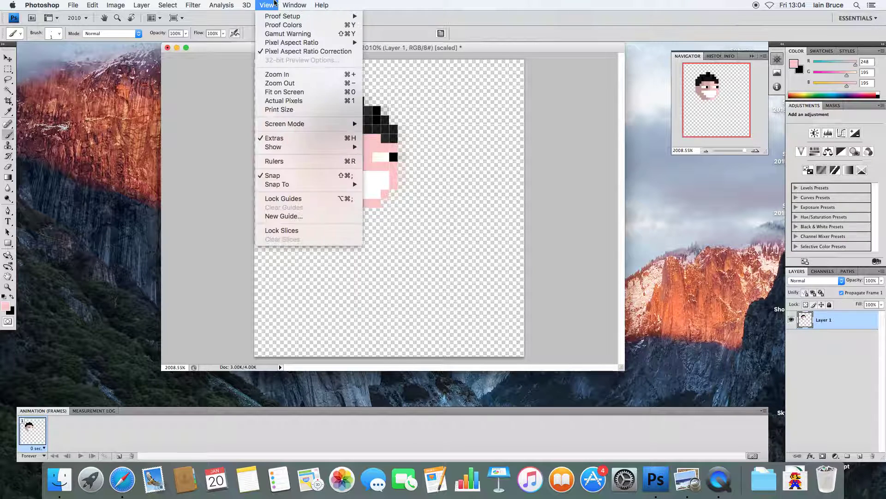
pyautogui.moveTo(360, 151)
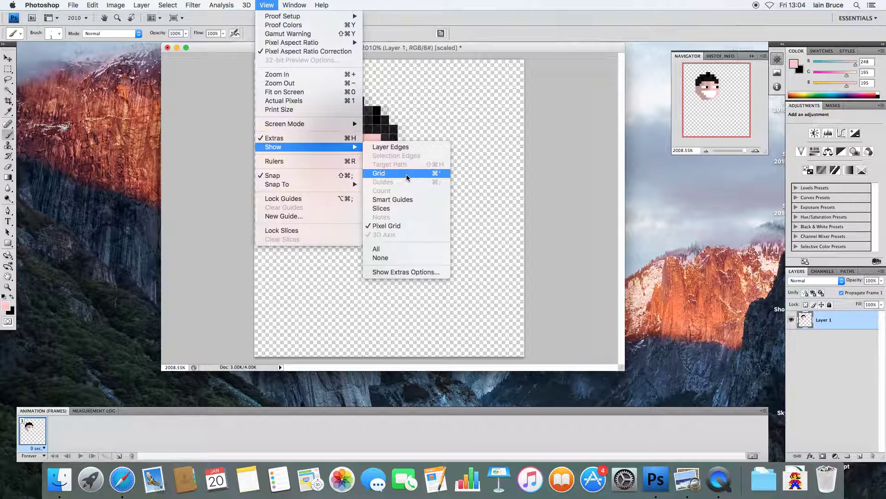
pyautogui.click(388, 173)
pyautogui.moveTo(744, 151); pyautogui.dragTo(746, 150)
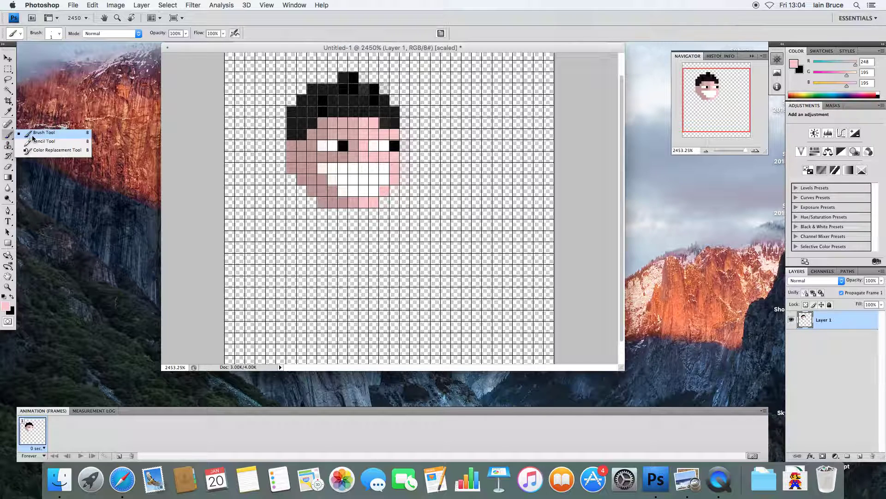
pyautogui.click(59, 35)
pyautogui.click(112, 48)
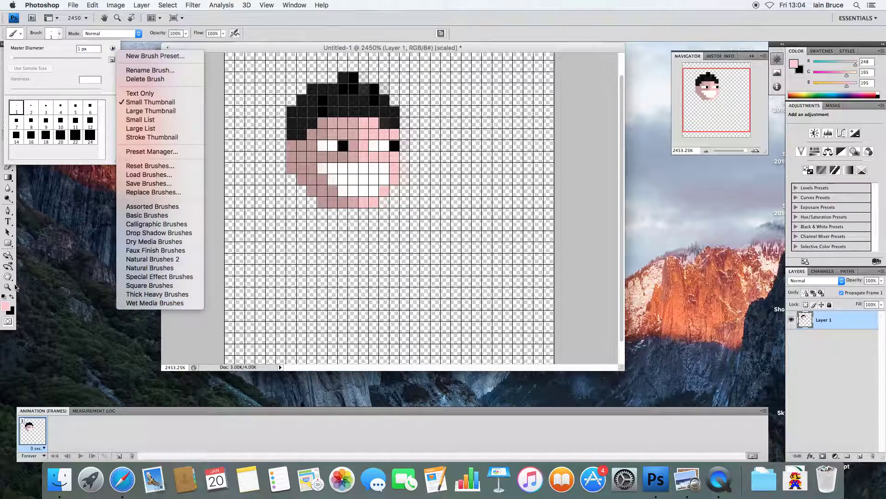
pyautogui.click(98, 252)
pyautogui.click(42, 5)
pyautogui.moveTo(54, 28)
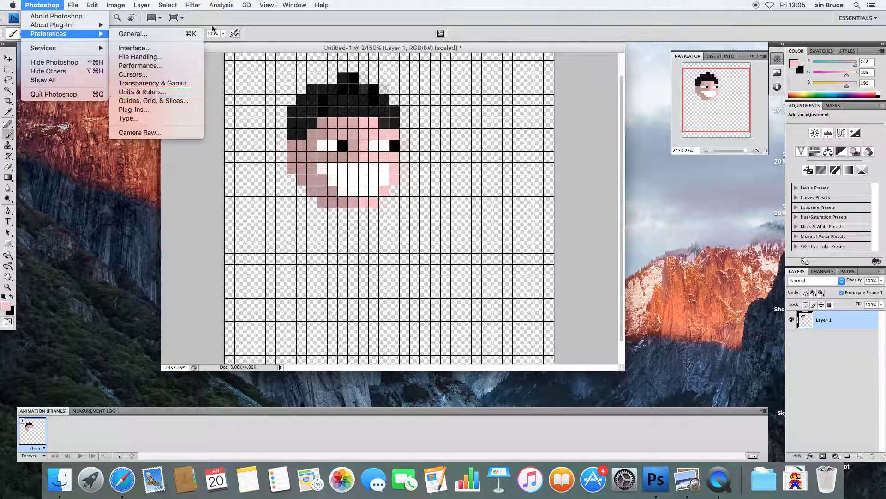
pyautogui.moveTo(267, 5)
pyautogui.moveTo(312, 151)
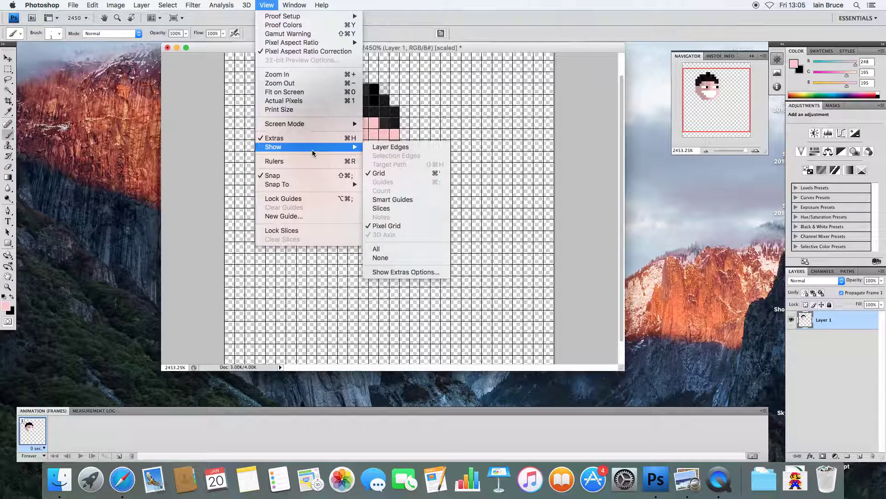